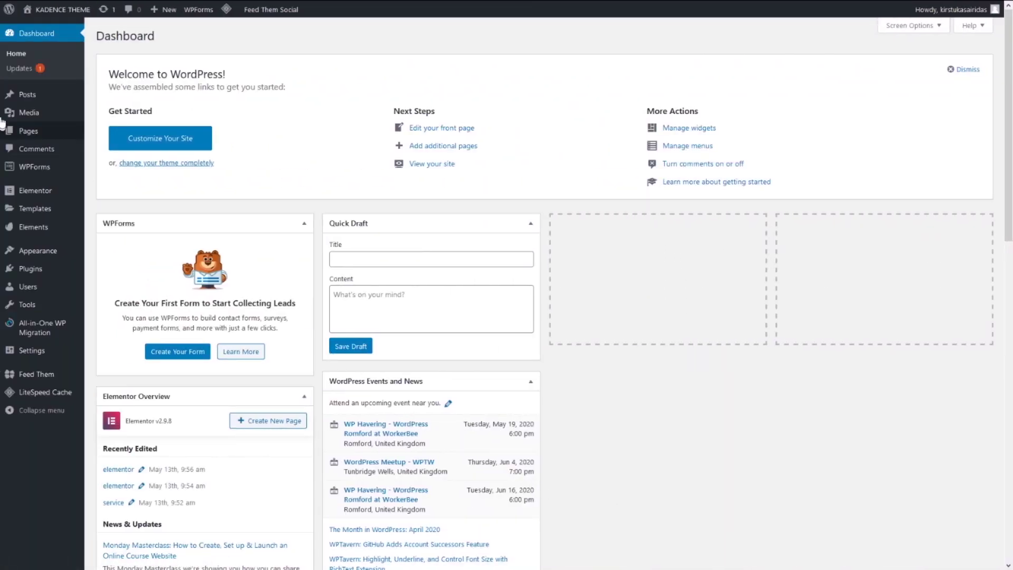
Step: Search the plugin directory for 'youtube', then install and activate Embed Plus for YouTube
mouse_move(38, 278)
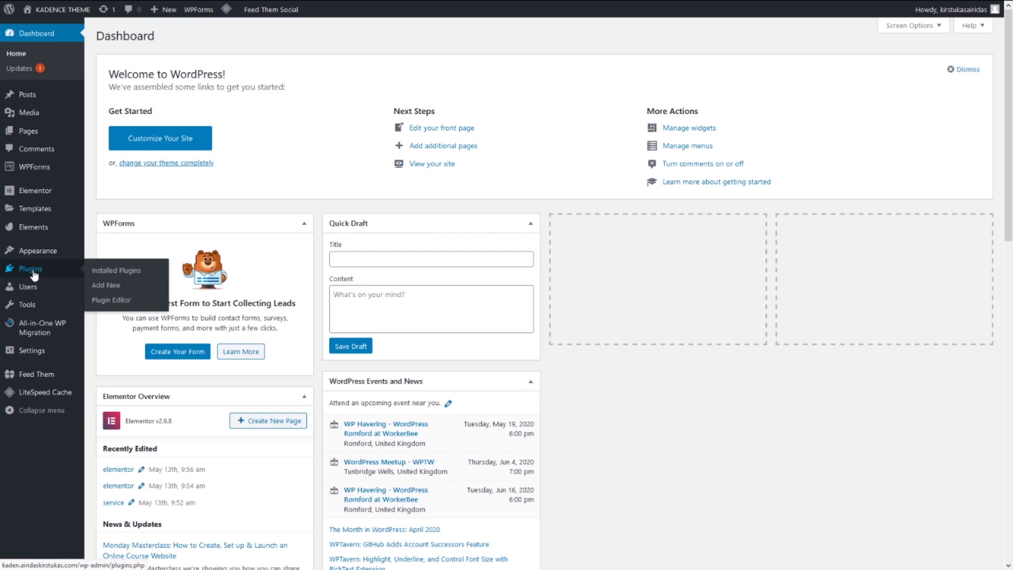
left_click(33, 274)
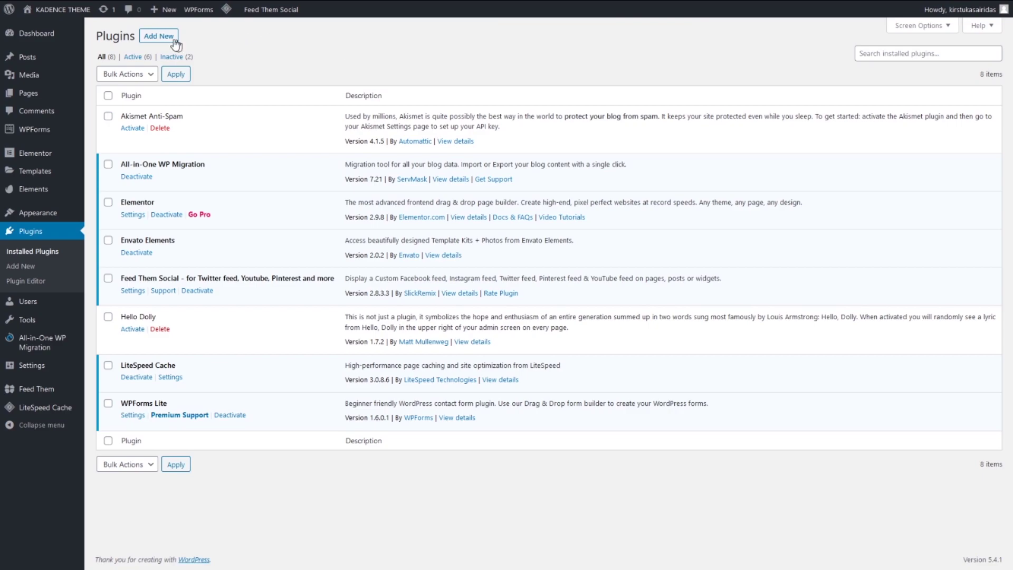
left_click(159, 36)
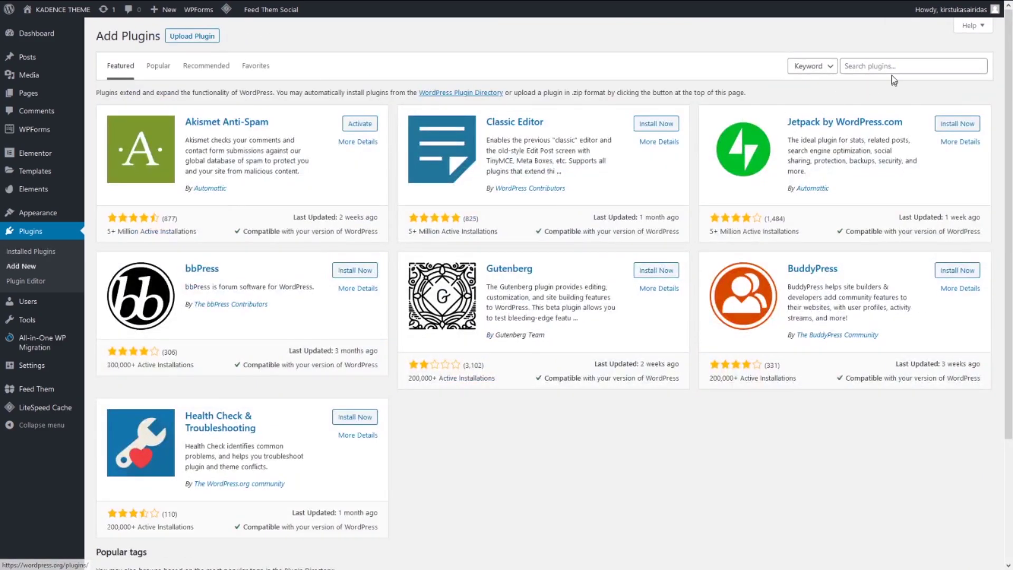
left_click(887, 65)
type("you")
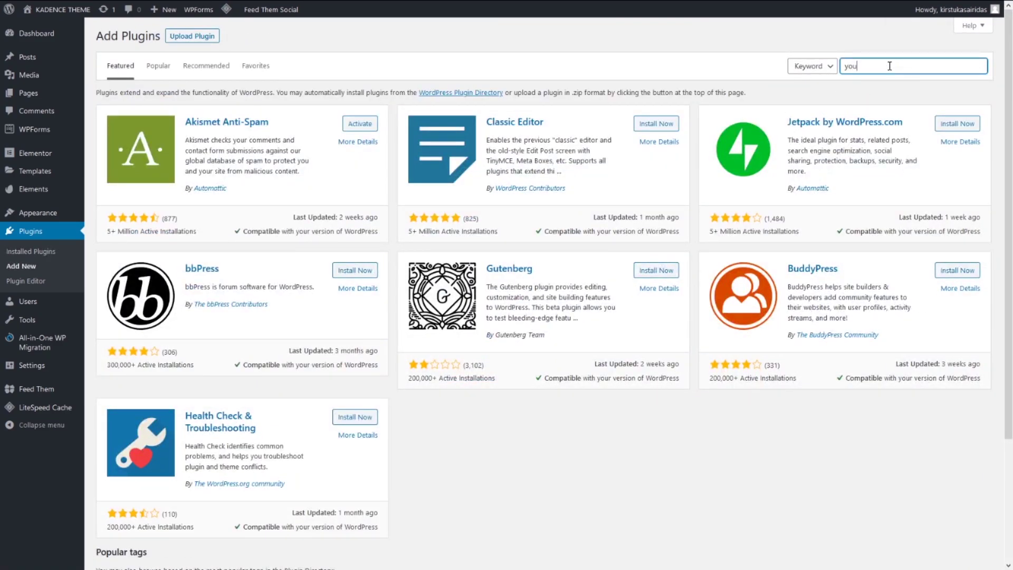
type("tube")
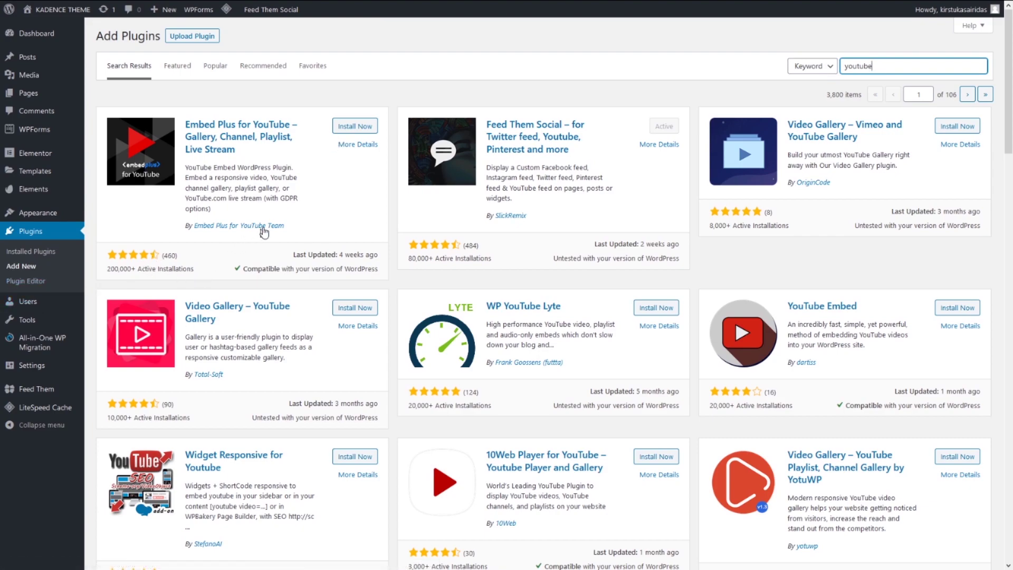
left_click(348, 127)
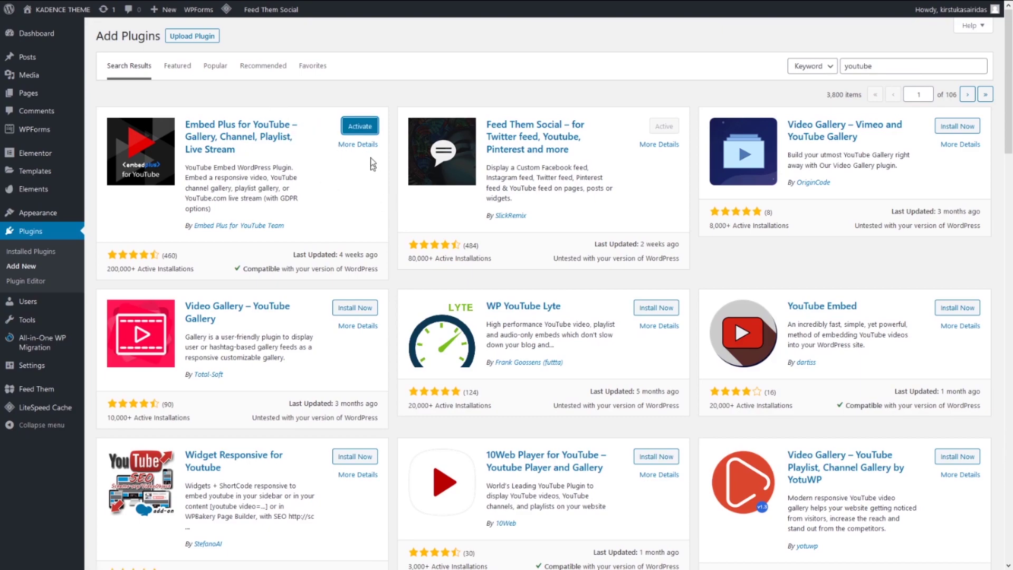
left_click(352, 126)
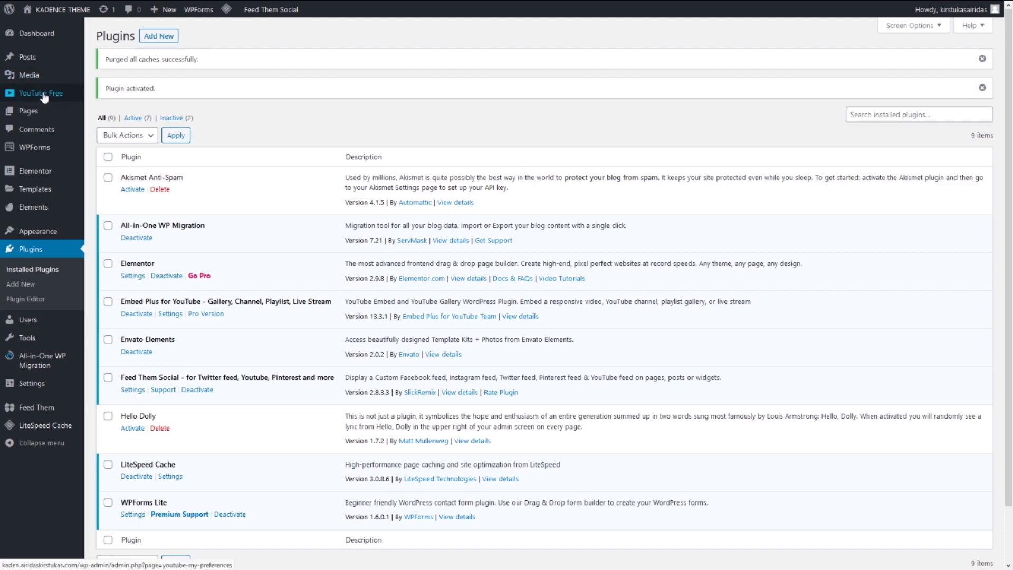
left_click(38, 98)
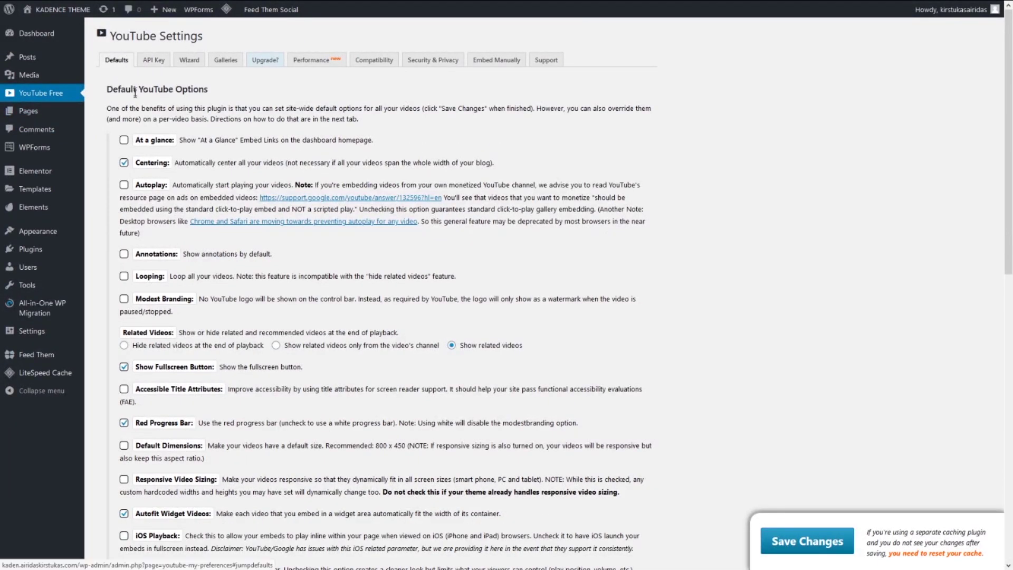
scroll(152, 146, "down", 6)
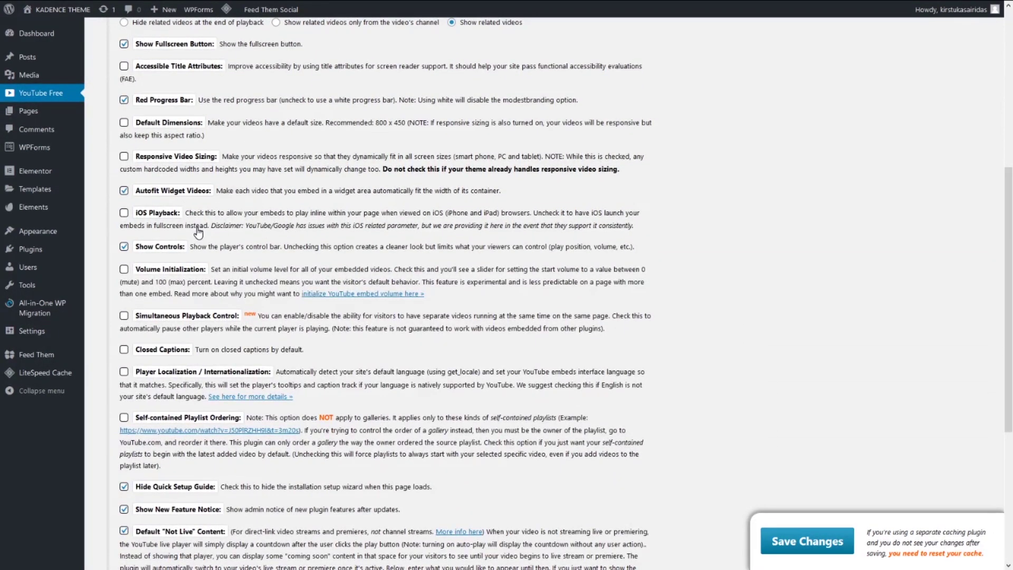
scroll(195, 232, "down", 3)
scroll(217, 227, "up", 9)
scroll(216, 228, "down", 6)
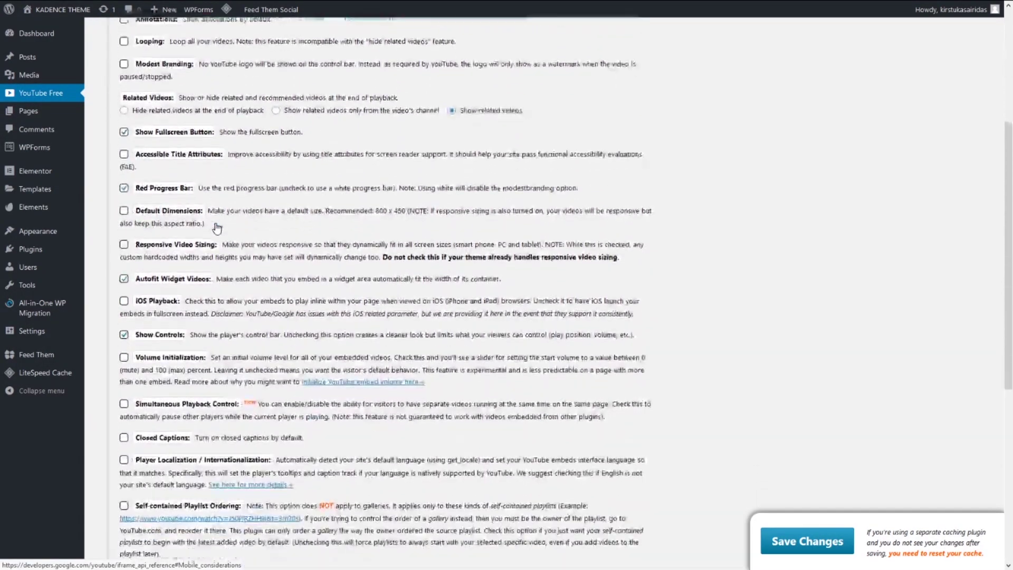
scroll(216, 226, "up", 2)
scroll(217, 227, "up", 4)
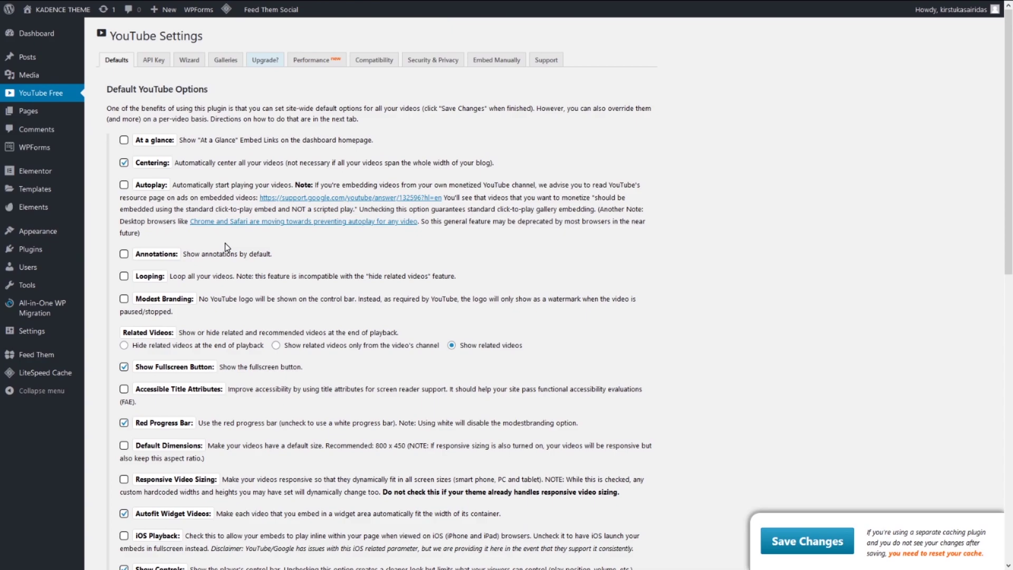
scroll(225, 244, "down", 3)
scroll(226, 248, "down", 4)
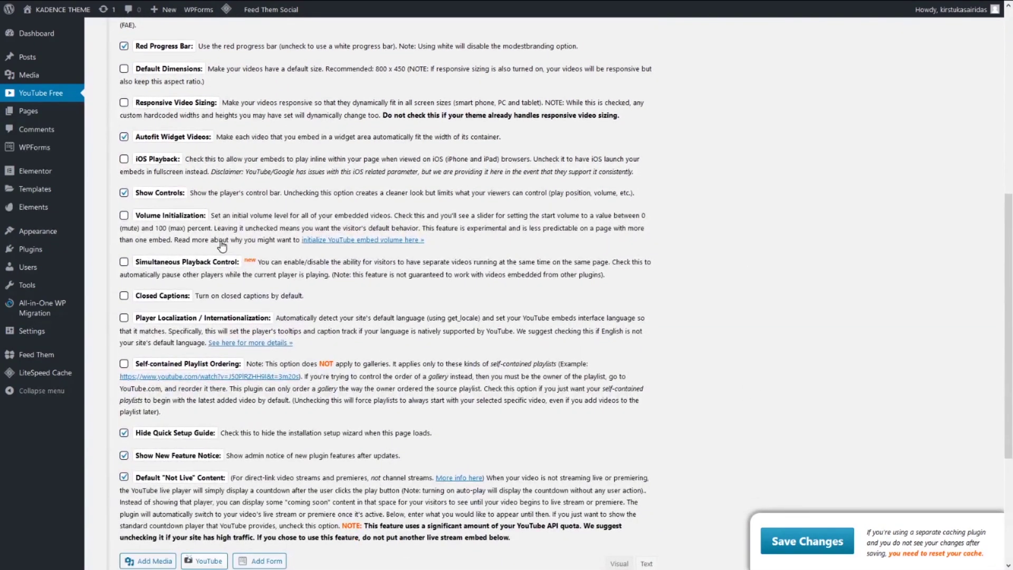
scroll(218, 245, "down", 3)
scroll(218, 246, "up", 6)
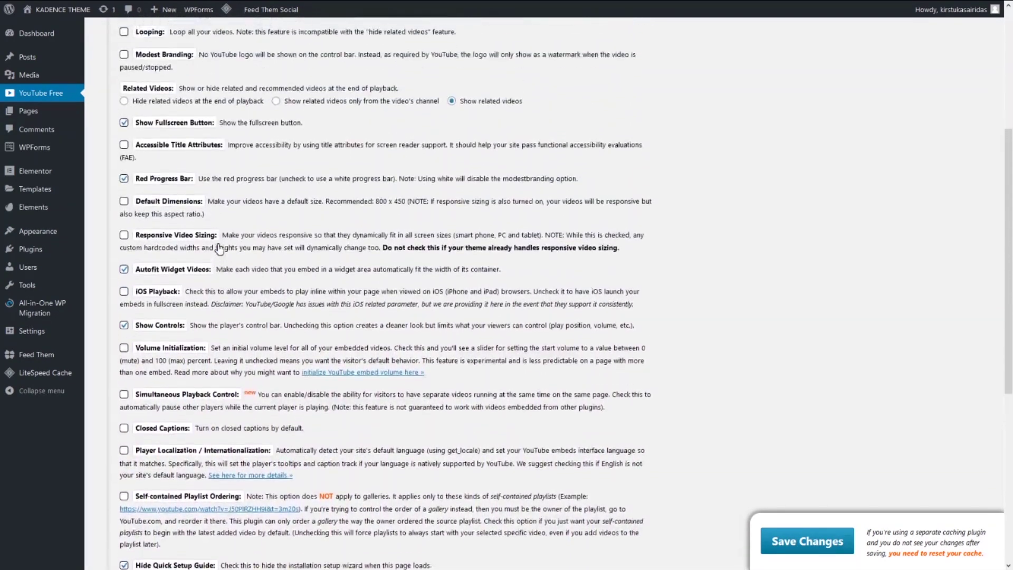
scroll(217, 244, "up", 4)
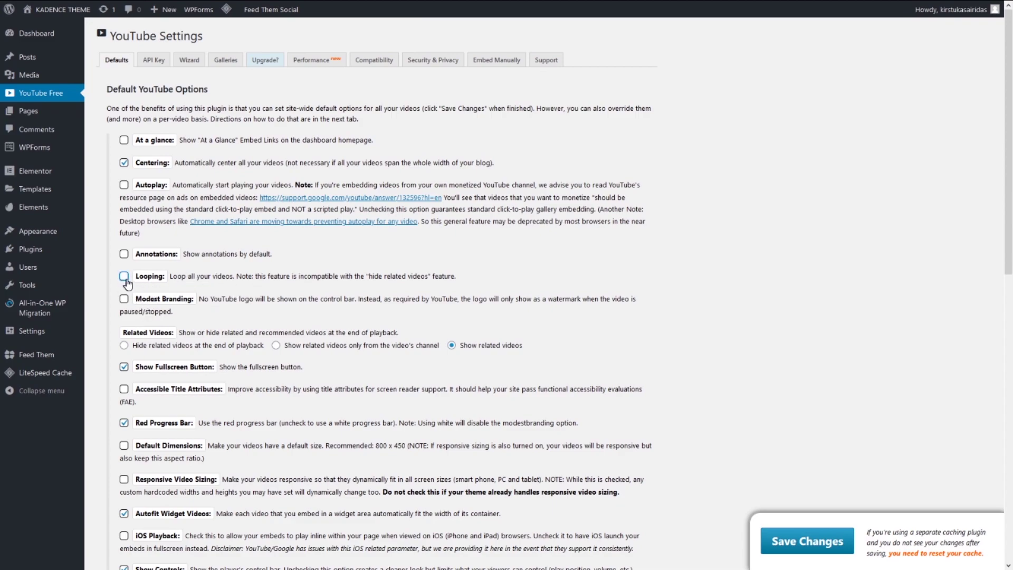
Step: Show the API Key tab of the plugin's YouTube Settings
left_click(154, 60)
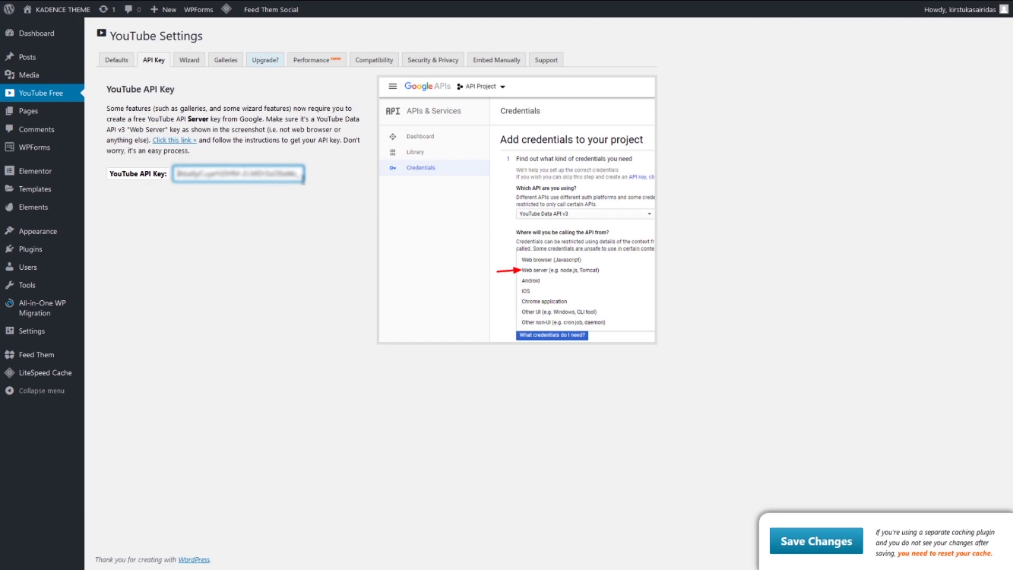
Step: Open the Wizard tab and scroll through its directions for inserting YouTube videos
left_click(189, 60)
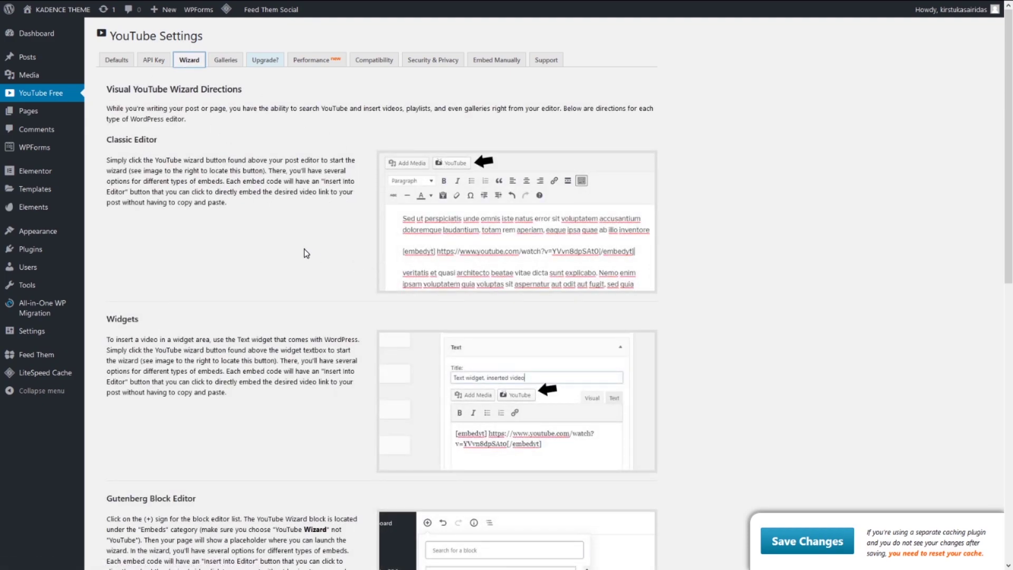
scroll(385, 405, "down", 7)
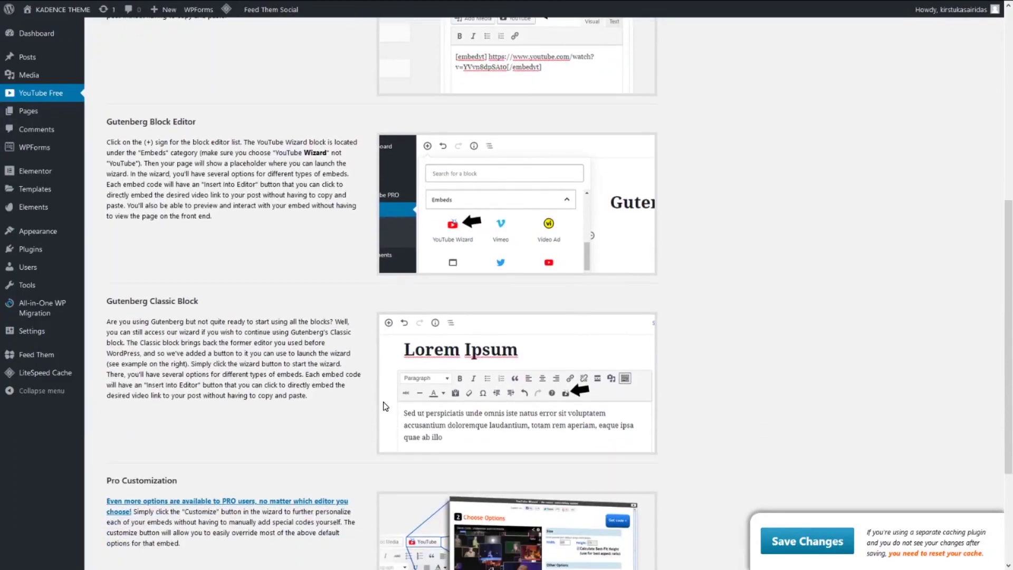
scroll(385, 392, "down", 3)
scroll(391, 368, "up", 11)
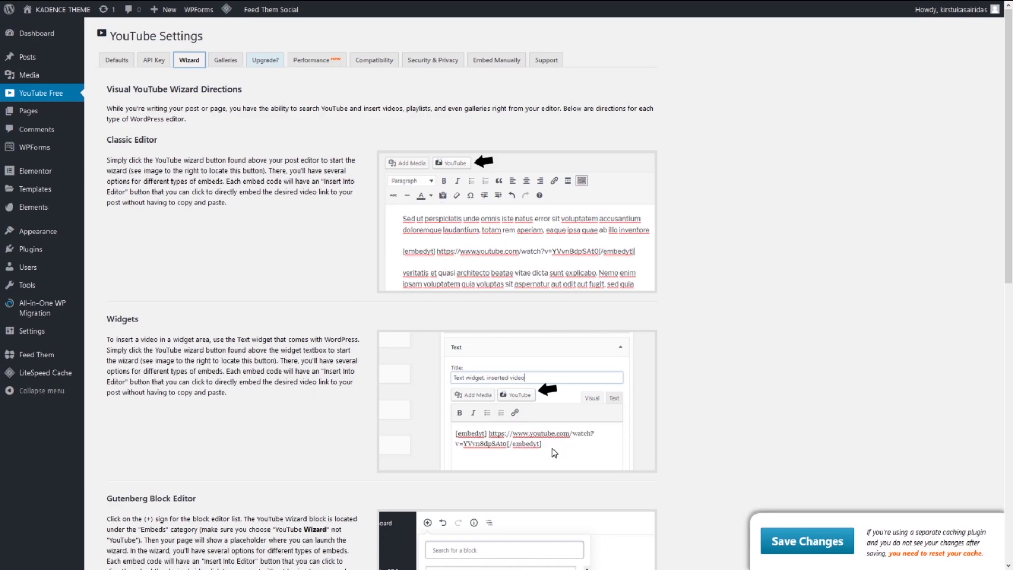
scroll(521, 415, "down", 4)
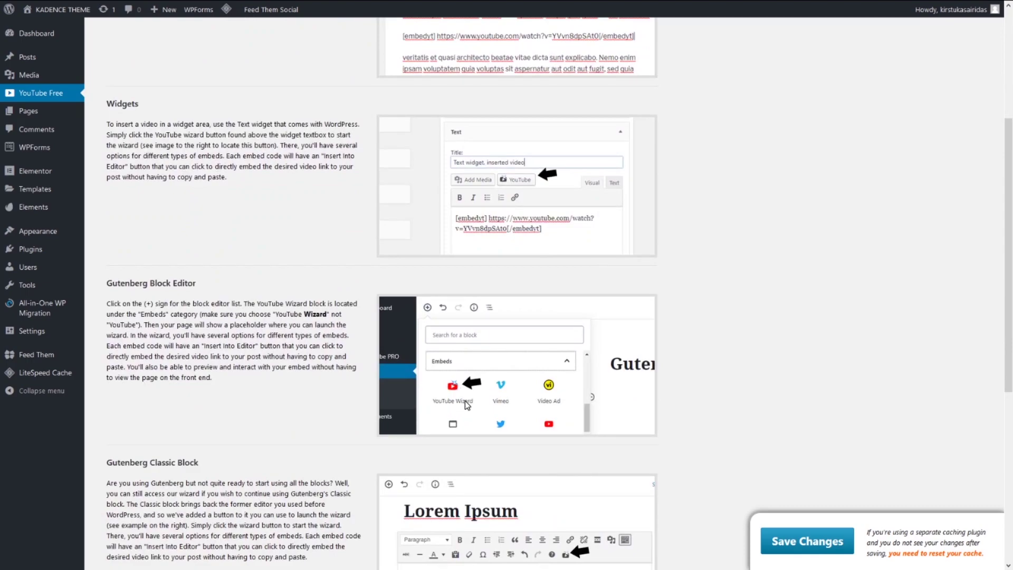
scroll(464, 401, "up", 10)
Step: On the Galleries tab, set 4 columns and stack thumbnails on mobile screens
left_click(226, 60)
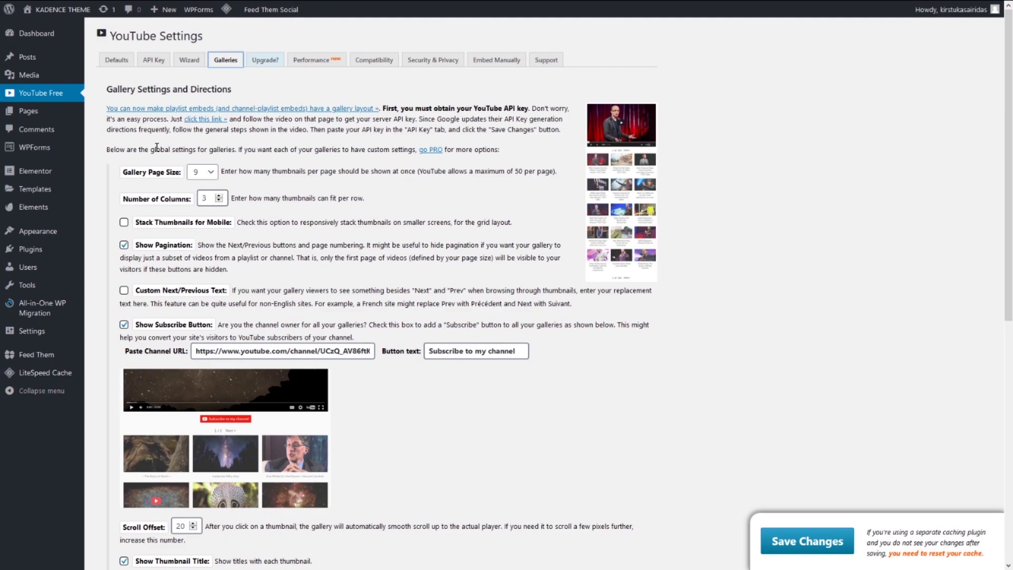
scroll(202, 172, "up", 5)
left_click(219, 201)
left_click(124, 222)
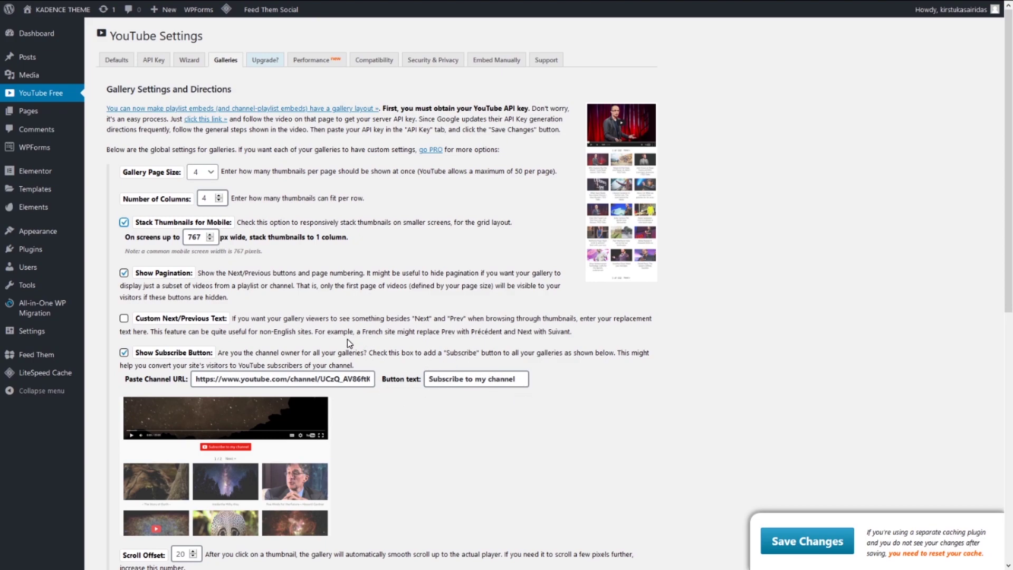
Step: Review the remaining gallery options further down, enabling the subscribe button
scroll(346, 337, "down", 2)
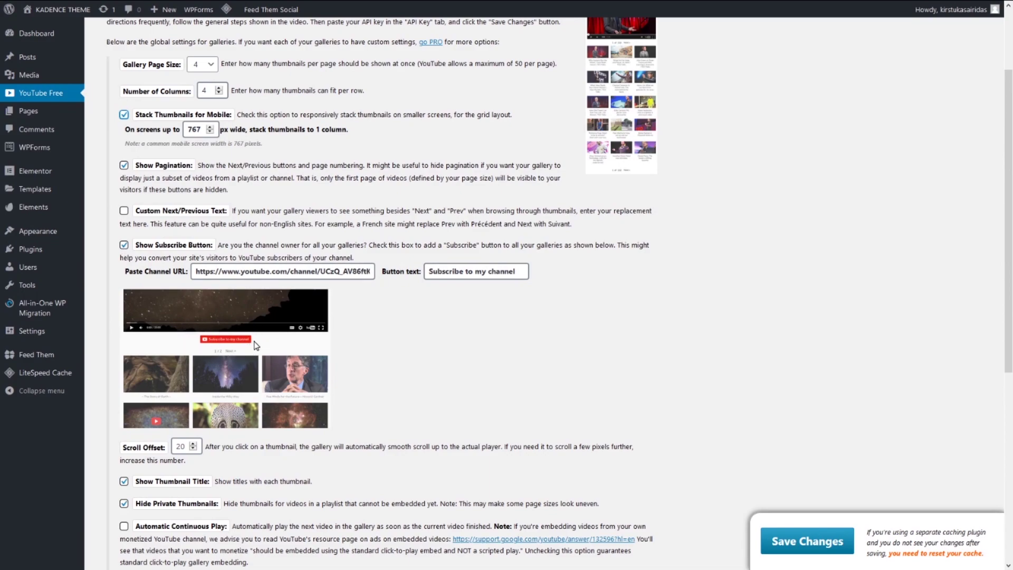
scroll(257, 345, "down", 2)
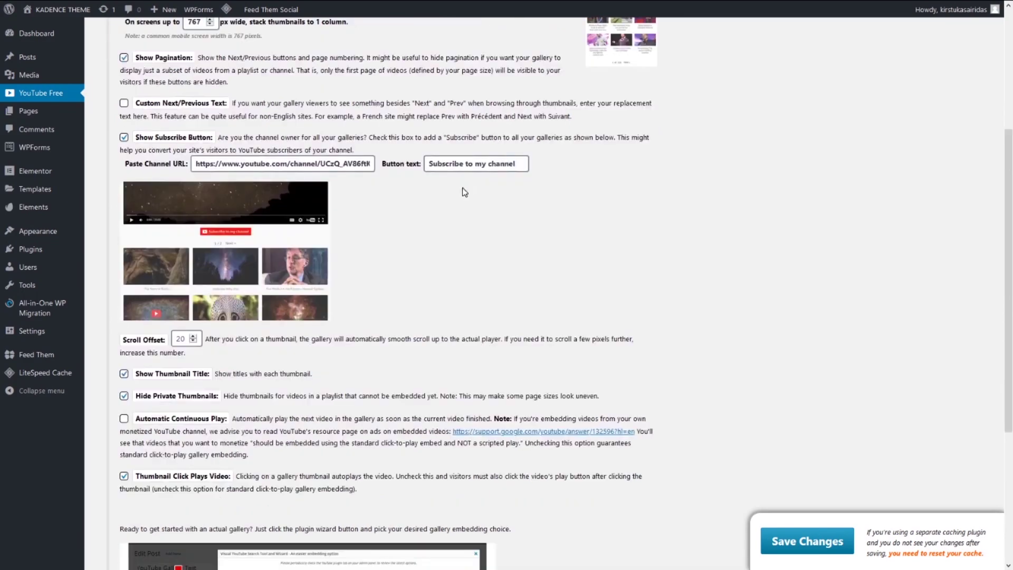
left_click(449, 164)
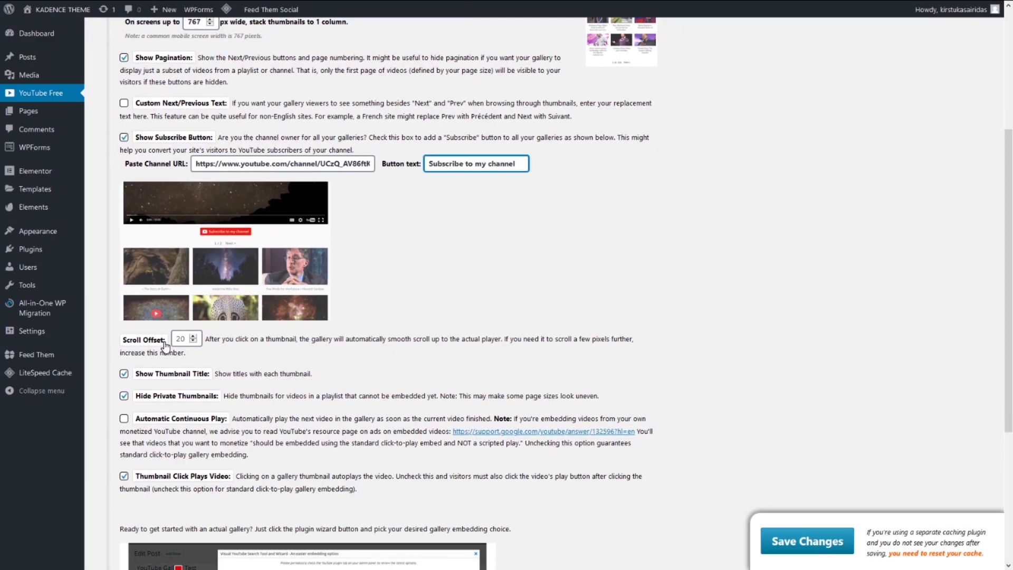
scroll(184, 391, "down", 3)
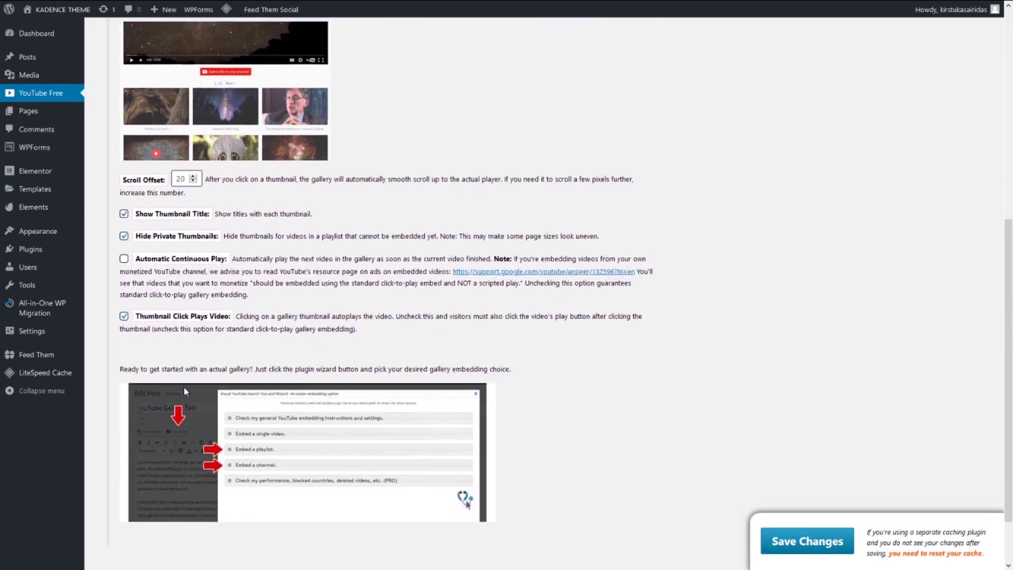
scroll(184, 388, "down", 1)
scroll(183, 385, "up", 7)
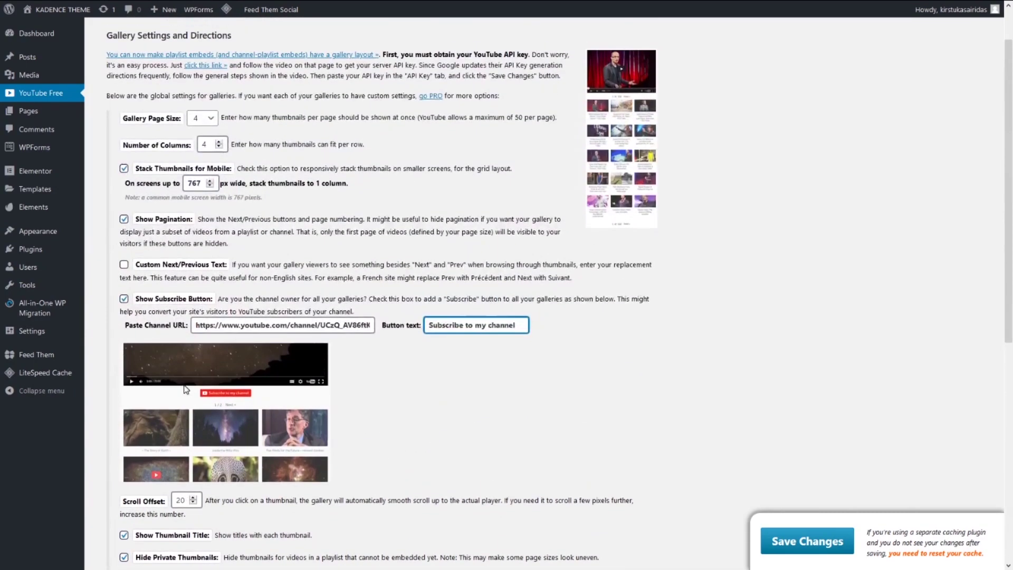
scroll(365, 445, "up", 1)
scroll(366, 444, "down", 5)
scroll(366, 446, "up", 5)
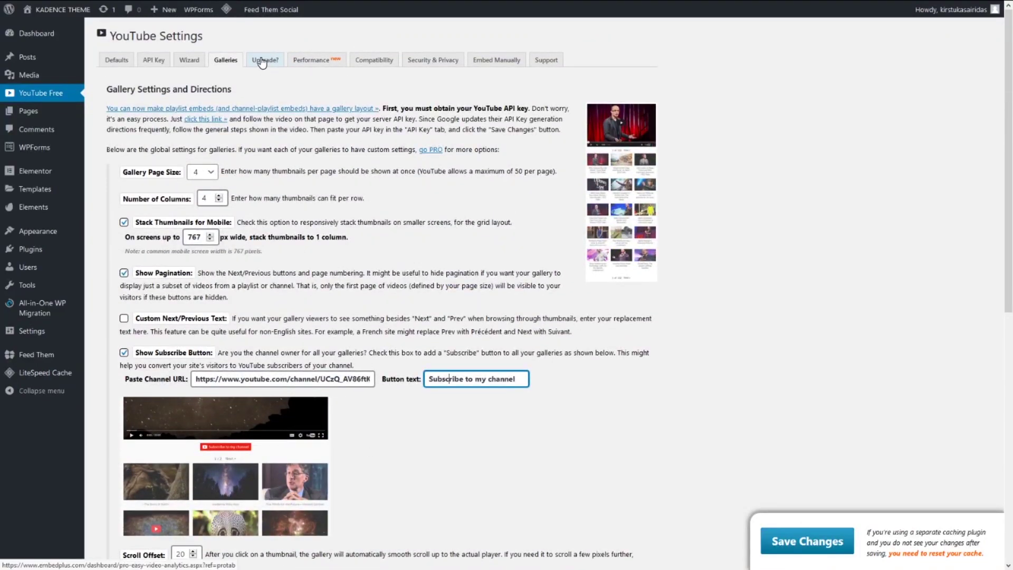
Step: Browse the Performance, Compatibility, Security, Embed Manually and Support tabs
left_click(307, 61)
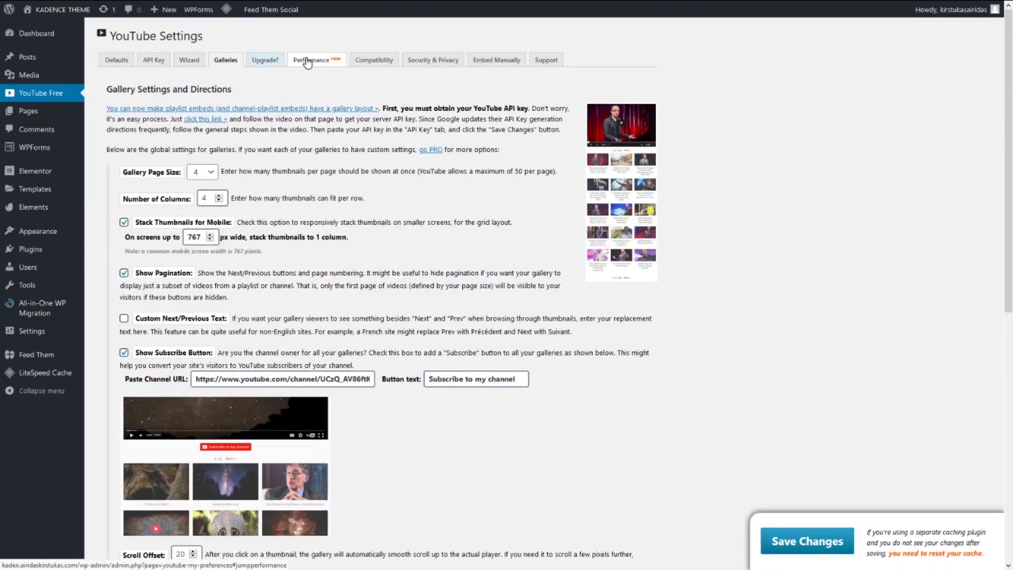
left_click(374, 63)
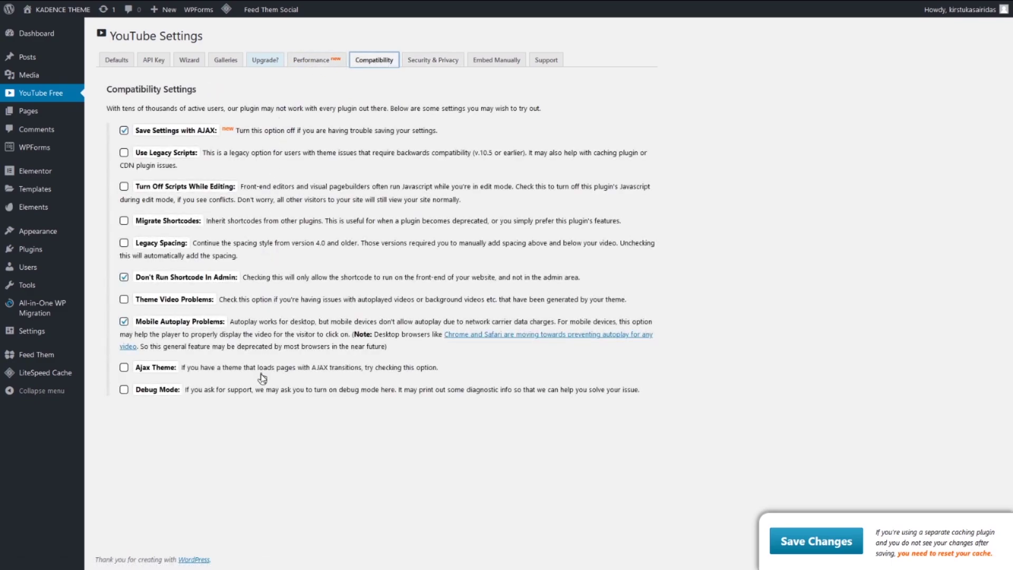
left_click(436, 61)
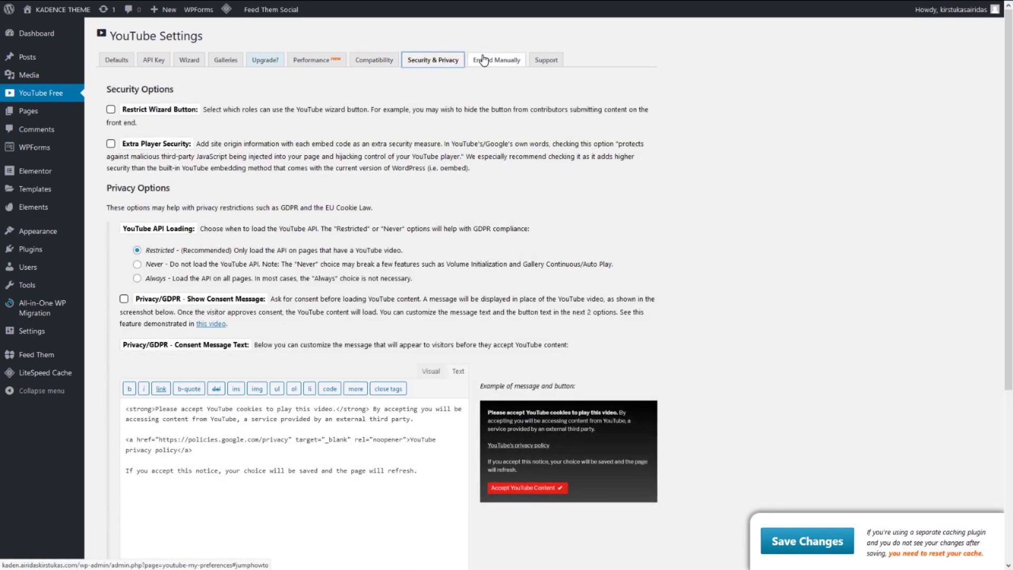
left_click(483, 59)
left_click(538, 61)
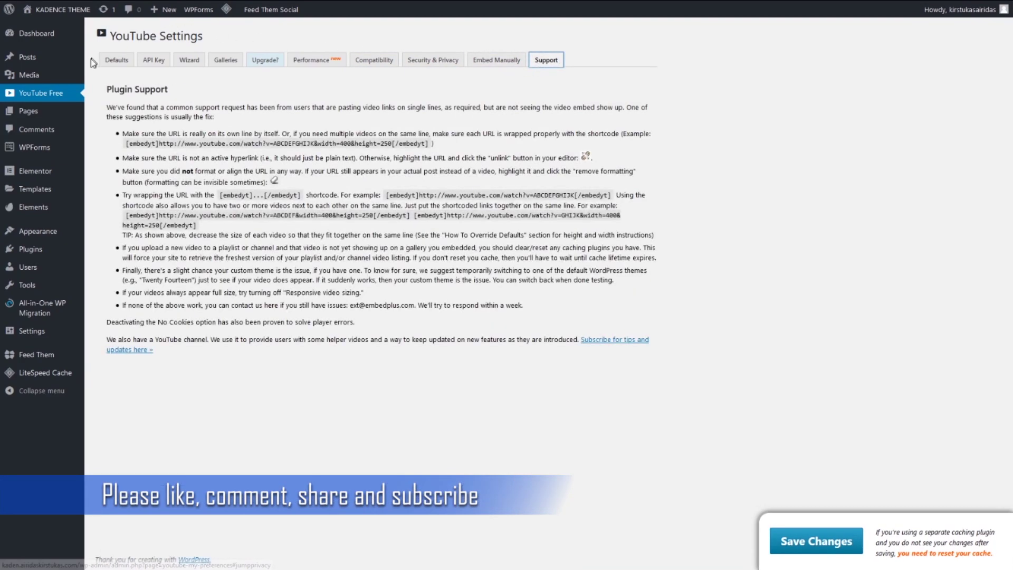
Step: Return to Embed Manually and read through its URL rules and override options
left_click(507, 60)
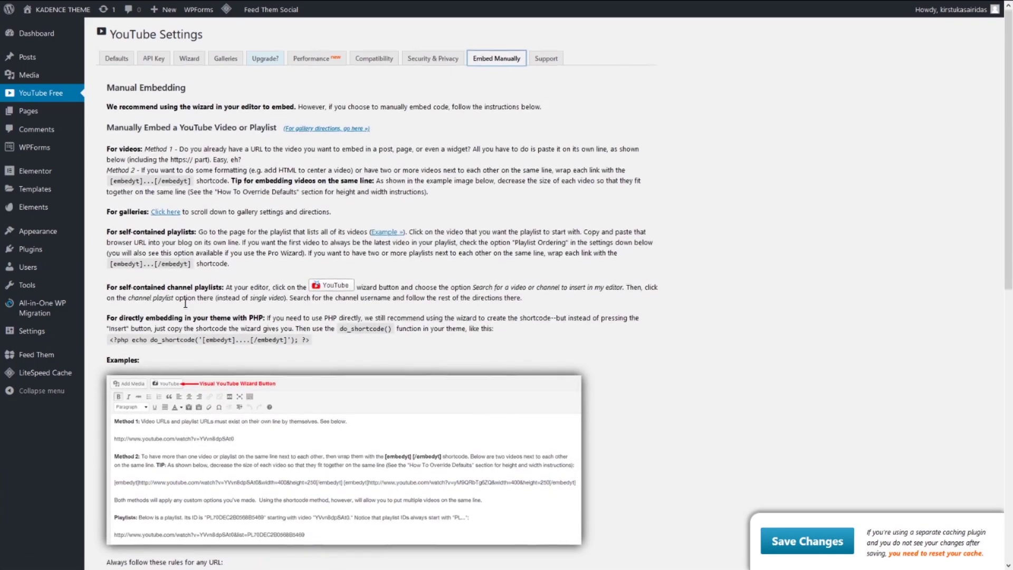
scroll(434, 133, "down", 4)
scroll(434, 133, "down", 4)
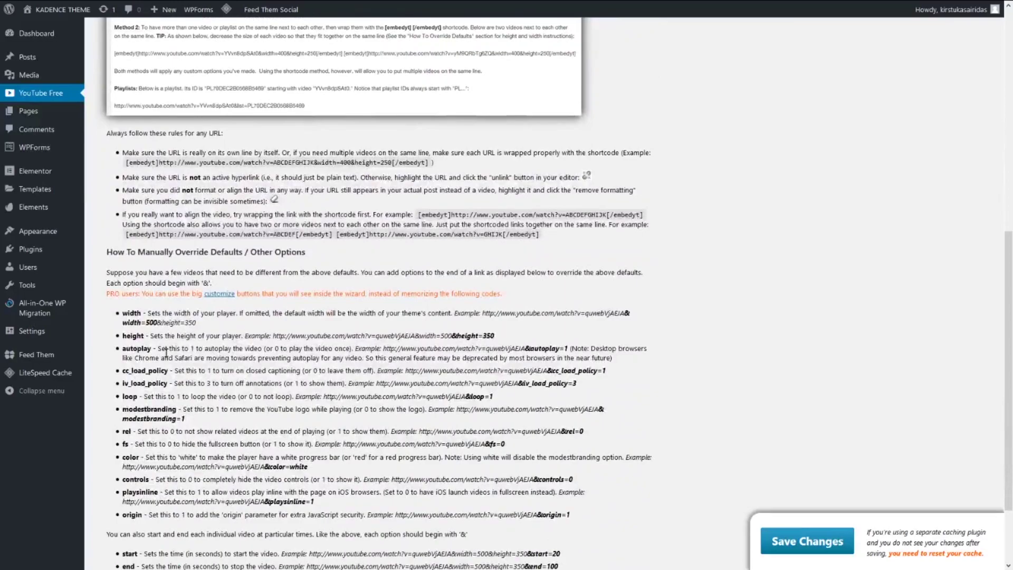
scroll(357, 397, "down", 2)
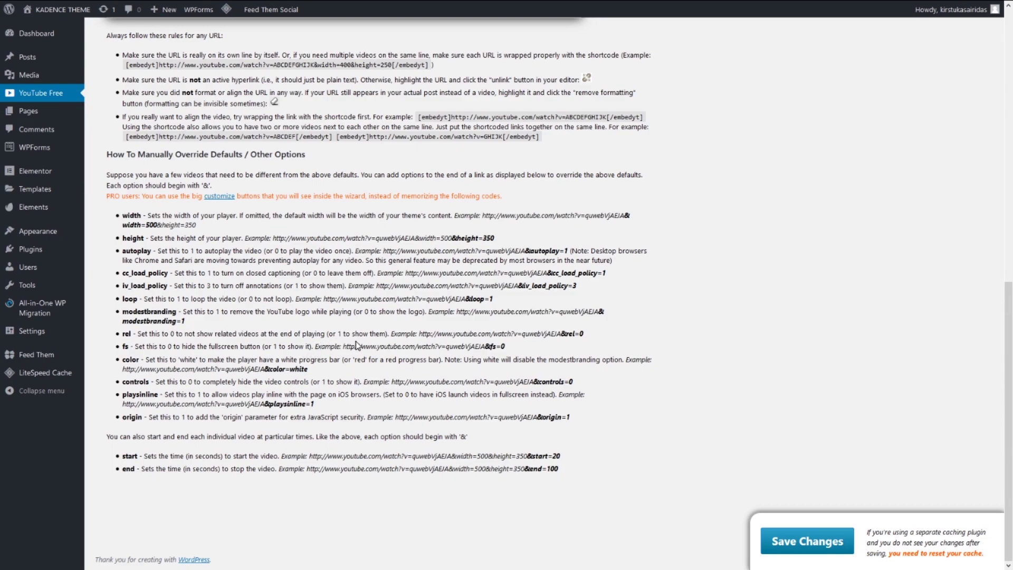
scroll(357, 345, "up", 10)
Step: From the Defaults tab, launch the YouTube wizard and expand the 'Embed a channel' directions
left_click(114, 64)
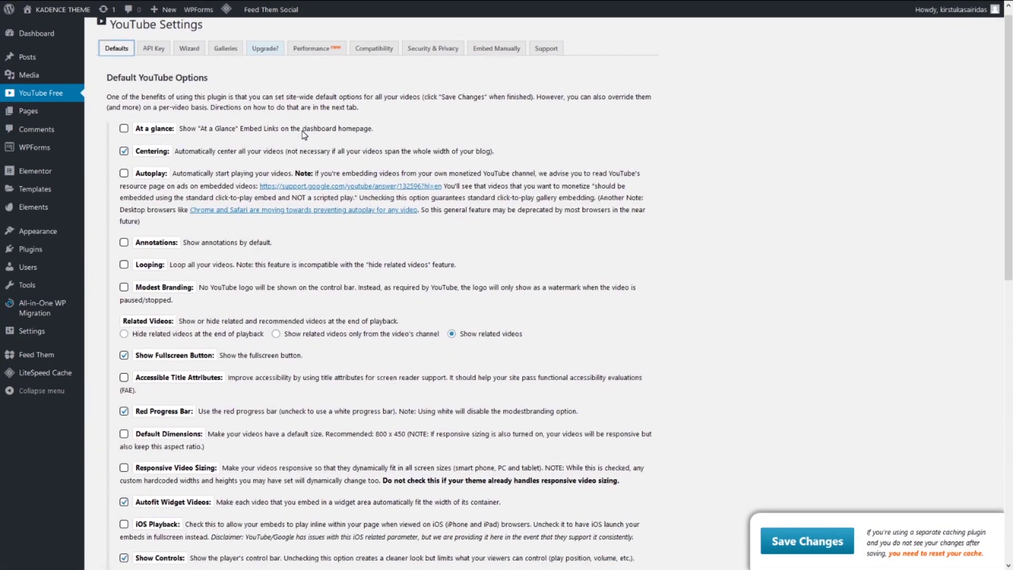
scroll(304, 135, "down", 15)
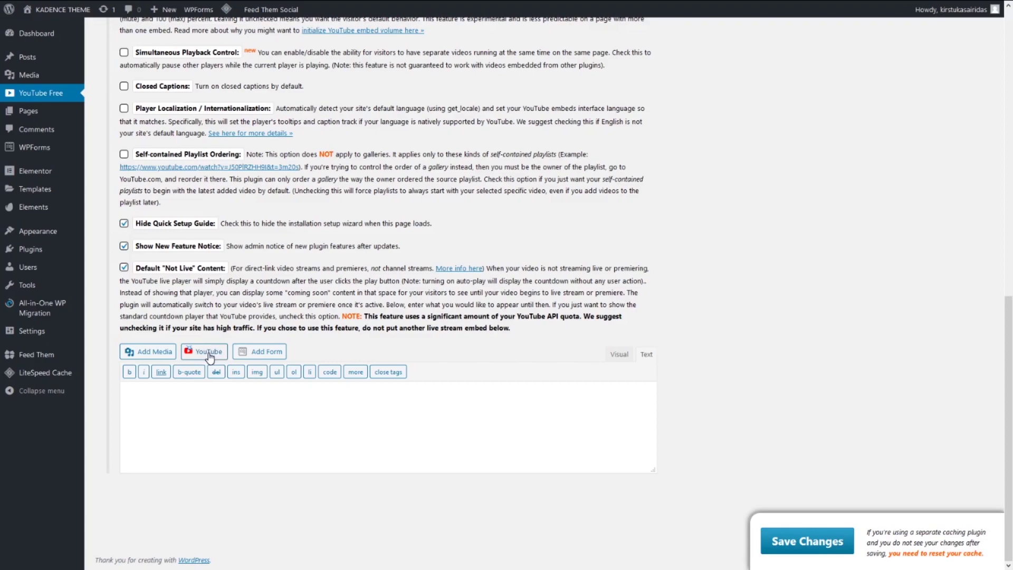
left_click(211, 351)
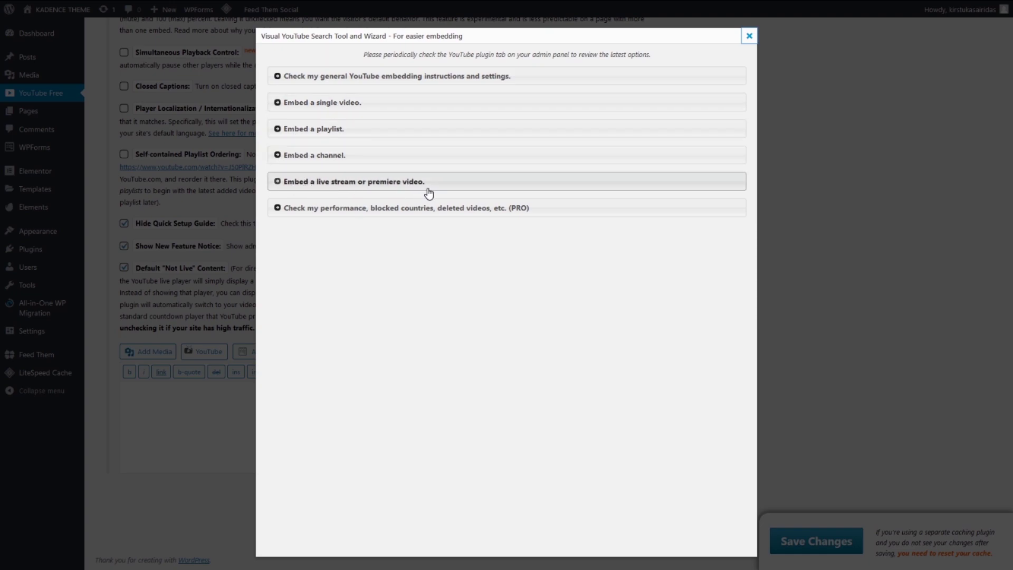
left_click(353, 161)
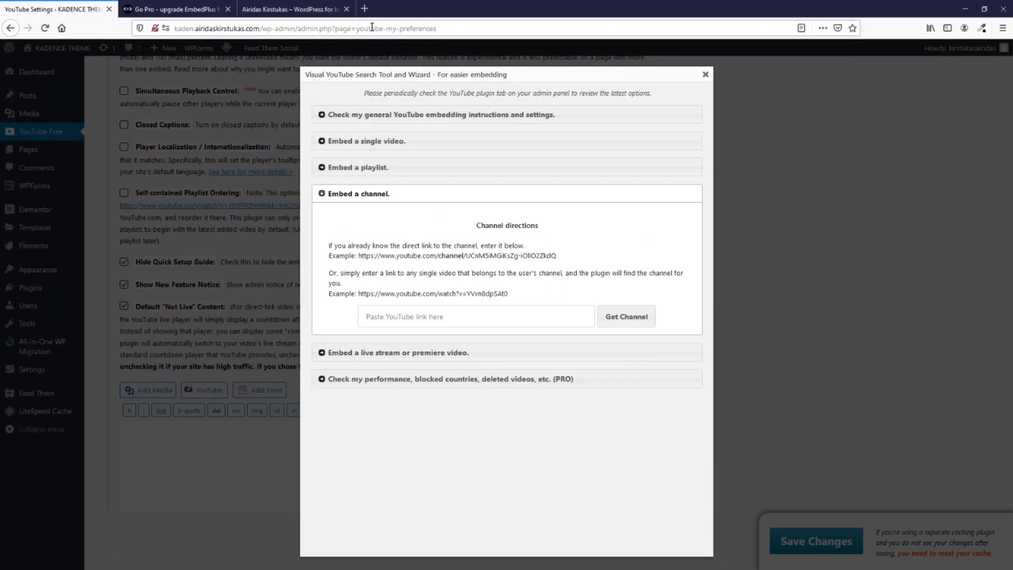
Step: In a new browser tab, search the web for the channel owner's name, then return to WordPress
left_click(359, 9)
left_click(352, 25)
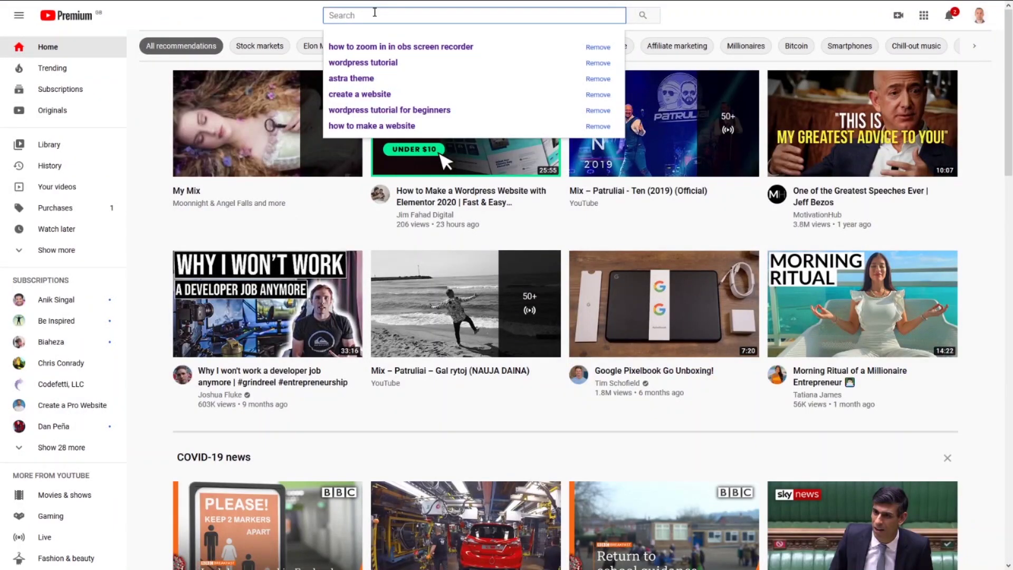
type("airidas kirstukas")
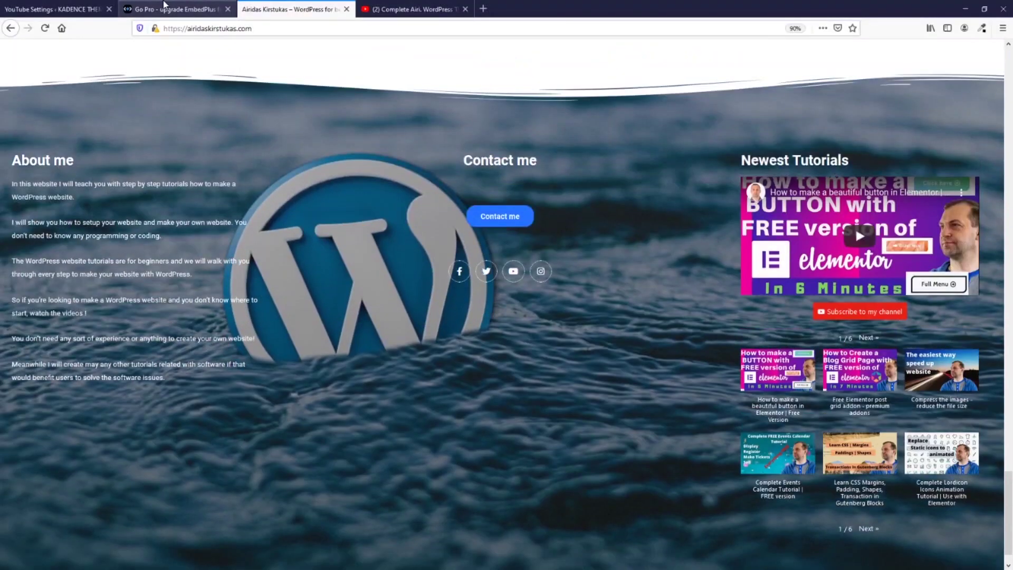
left_click(174, 6)
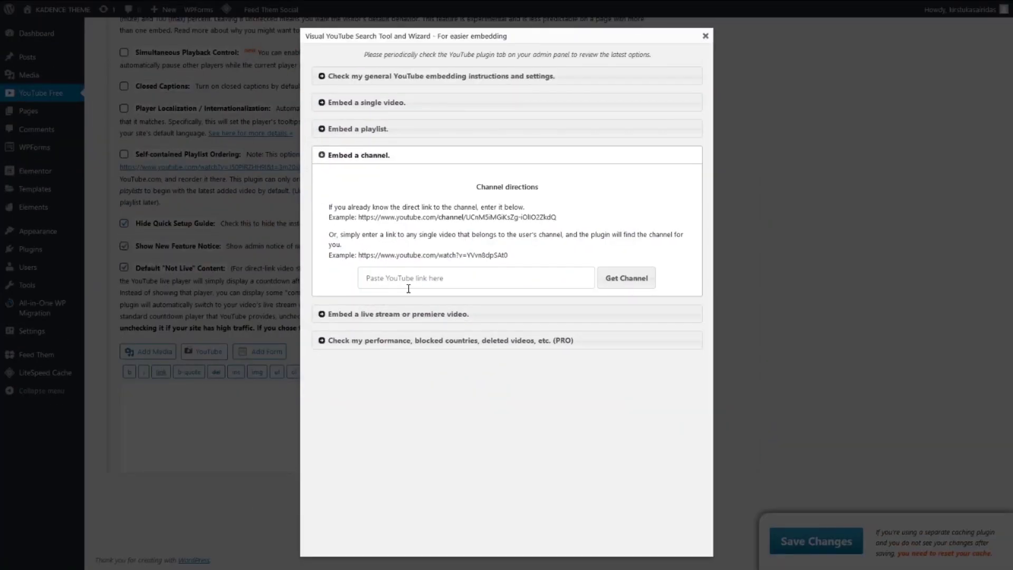
Step: Paste the YouTube video link, fetch its channel, and insert it as a gallery
left_click(401, 275)
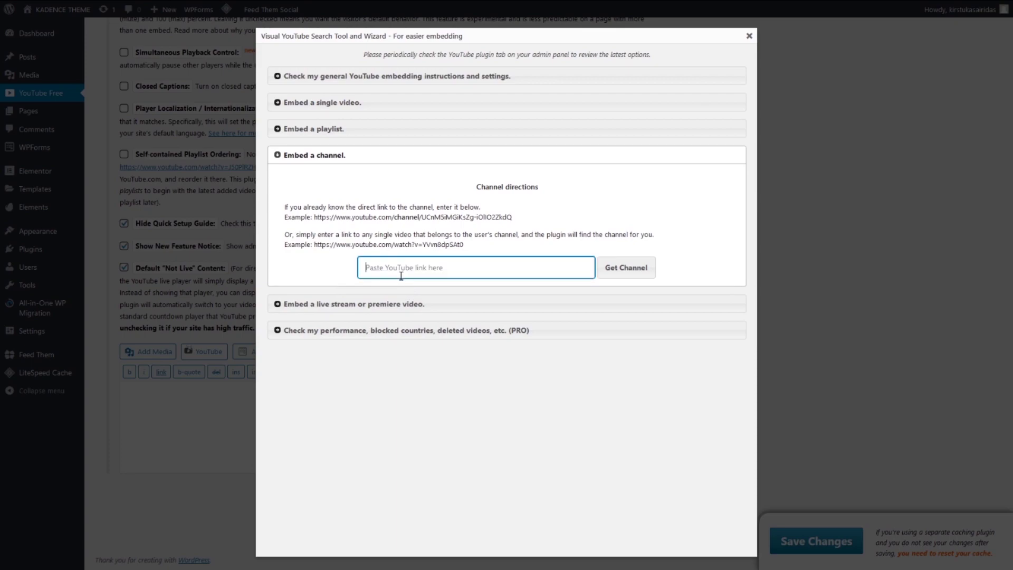
key("ctrl+v")
left_click(626, 268)
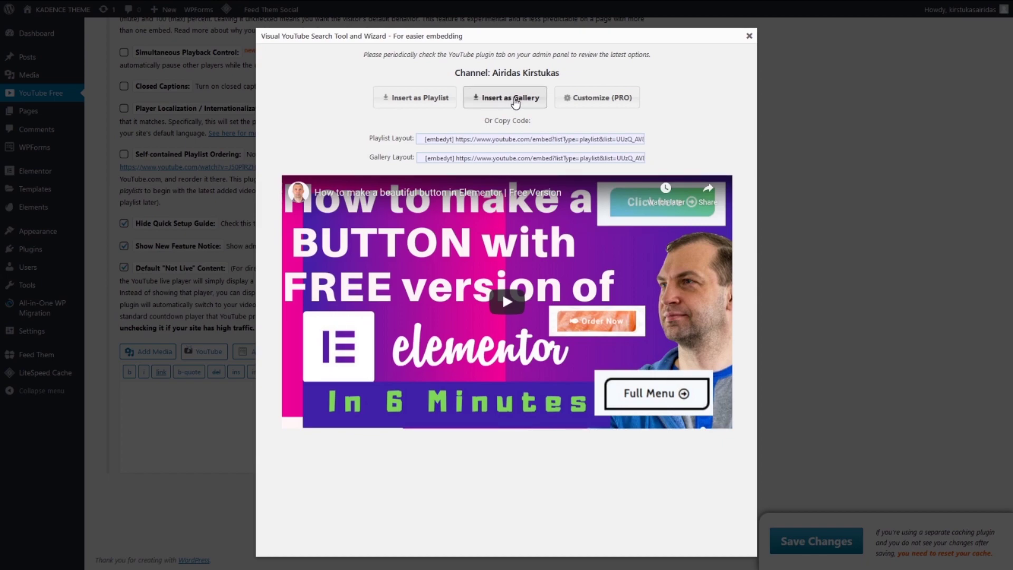
left_click(515, 102)
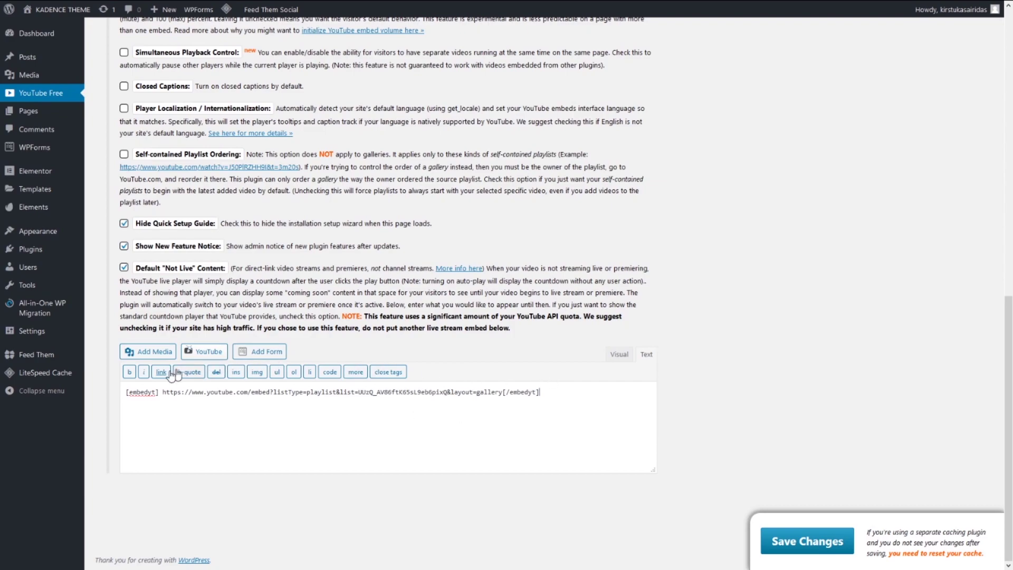
Step: Copy the generated [embedyt] gallery shortcode and save the YouTube settings
left_click_drag(547, 392, 268, 411)
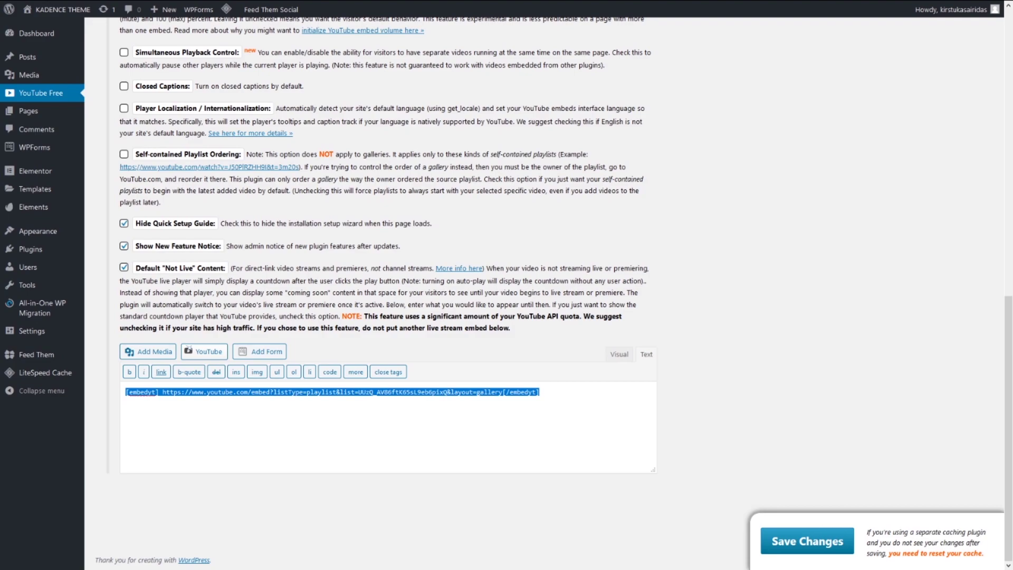
key("alt+Tab")
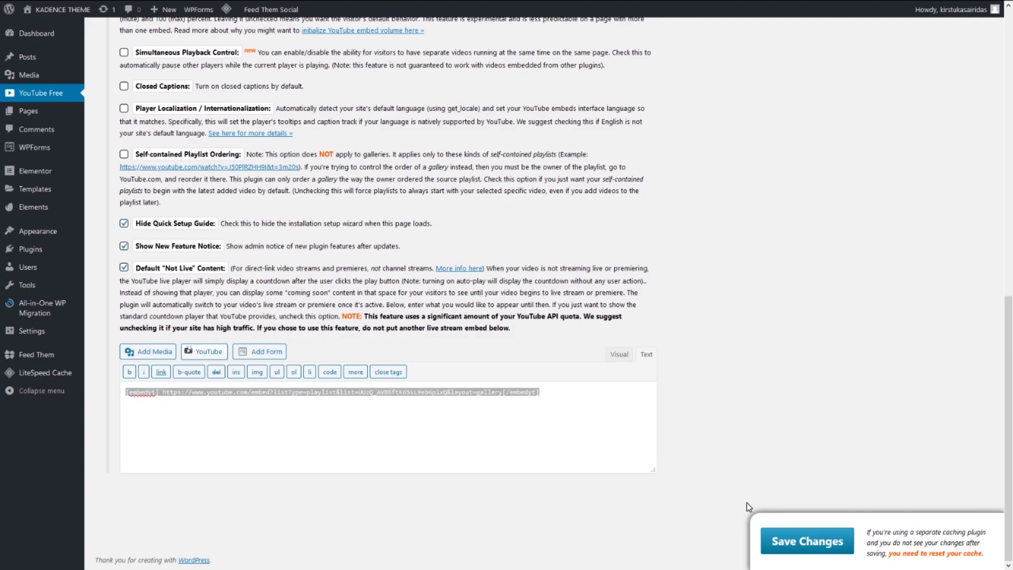
left_click(791, 538)
left_click(651, 145)
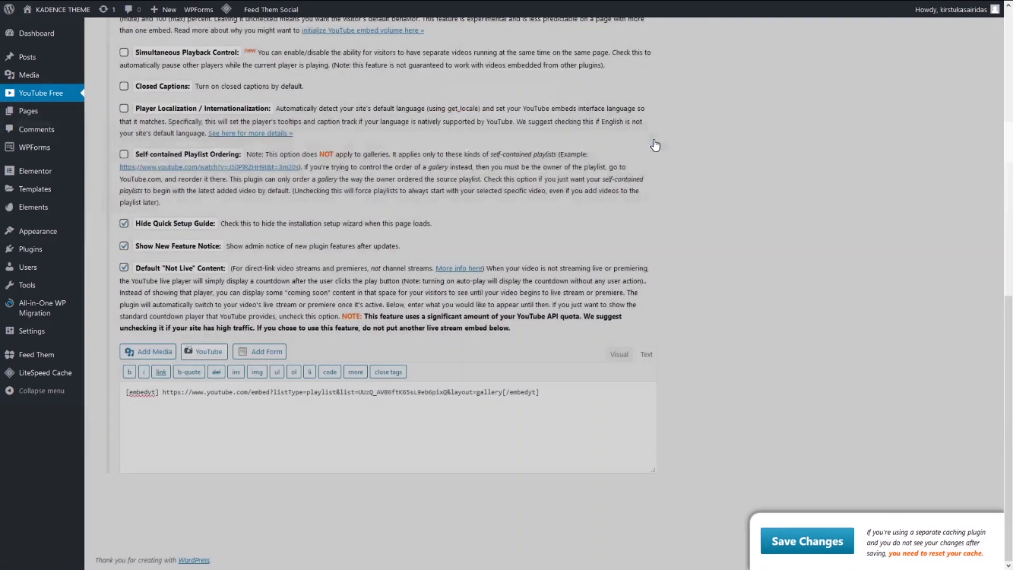
Step: Visit the live site and scroll down to the Book Your Session footer and back up
mouse_move(56, 11)
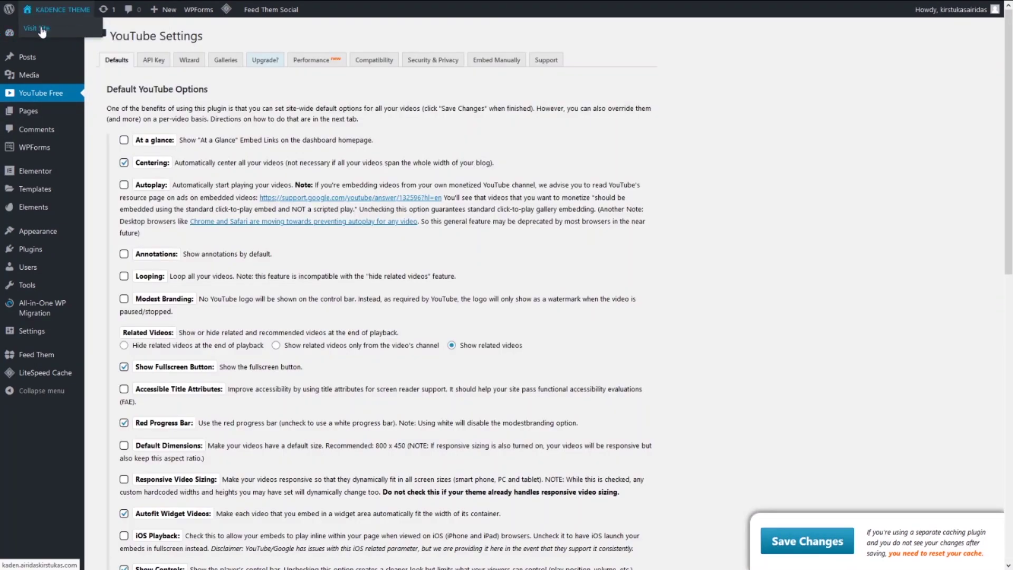
left_click(38, 32)
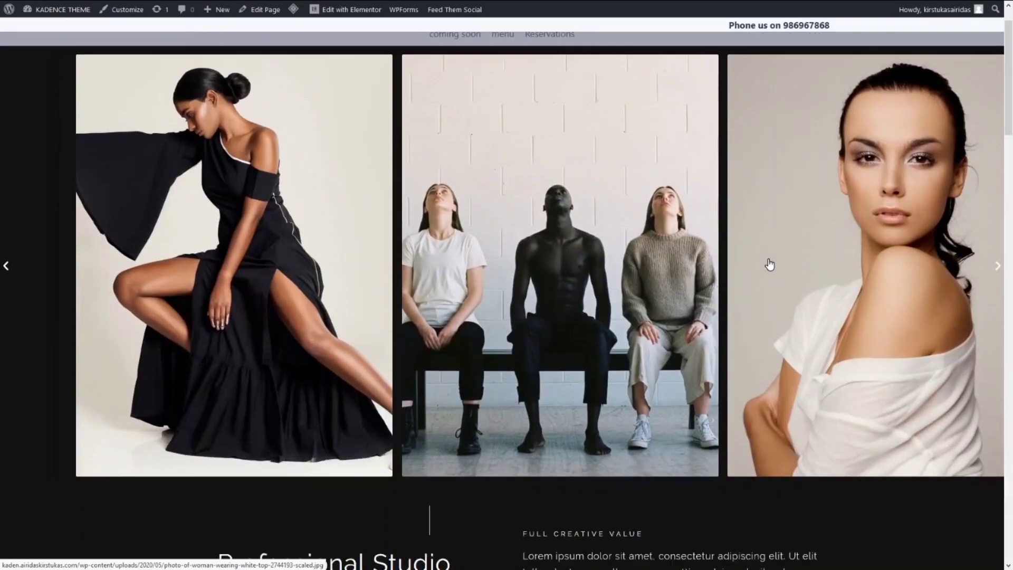
scroll(768, 259, "down", 10)
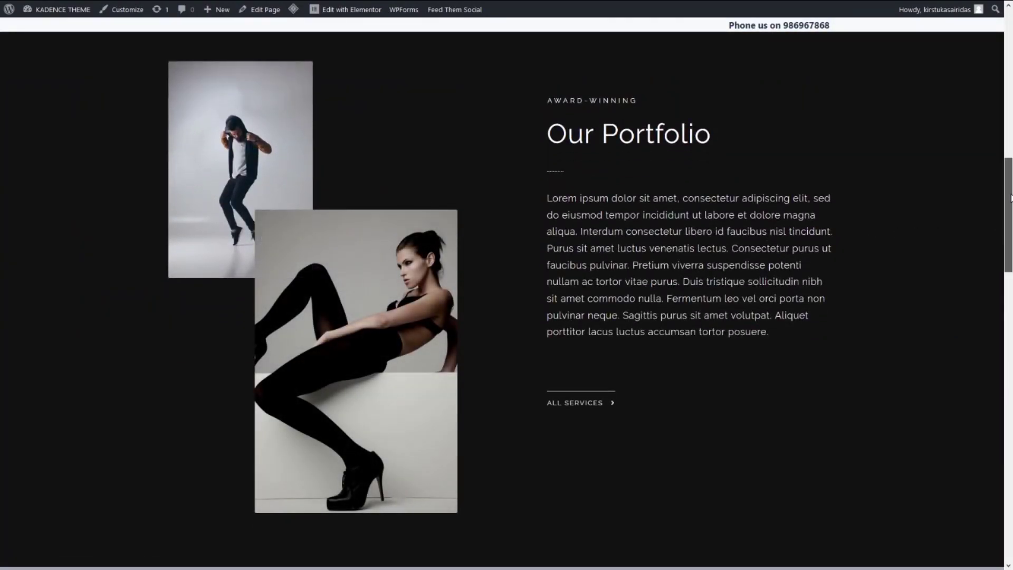
left_click_drag(1007, 190, 1007, 475)
scroll(603, 470, "down", 1)
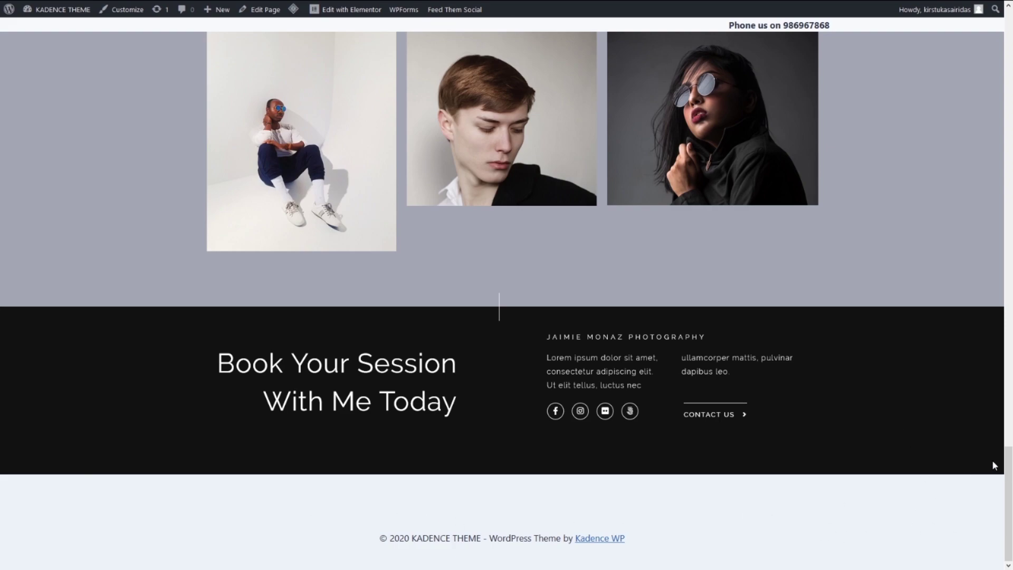
left_click_drag(1007, 469, 1000, 41)
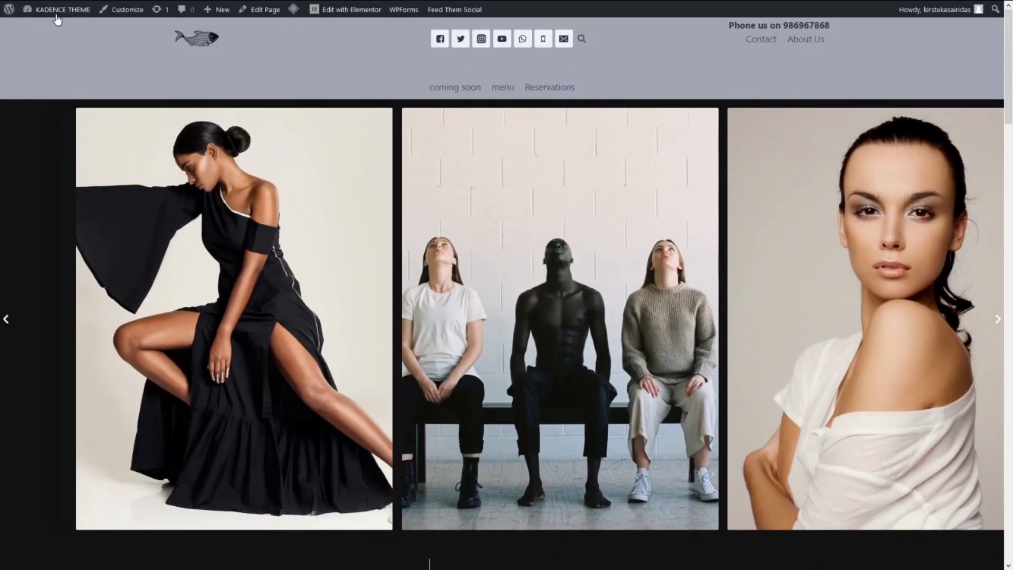
mouse_move(58, 15)
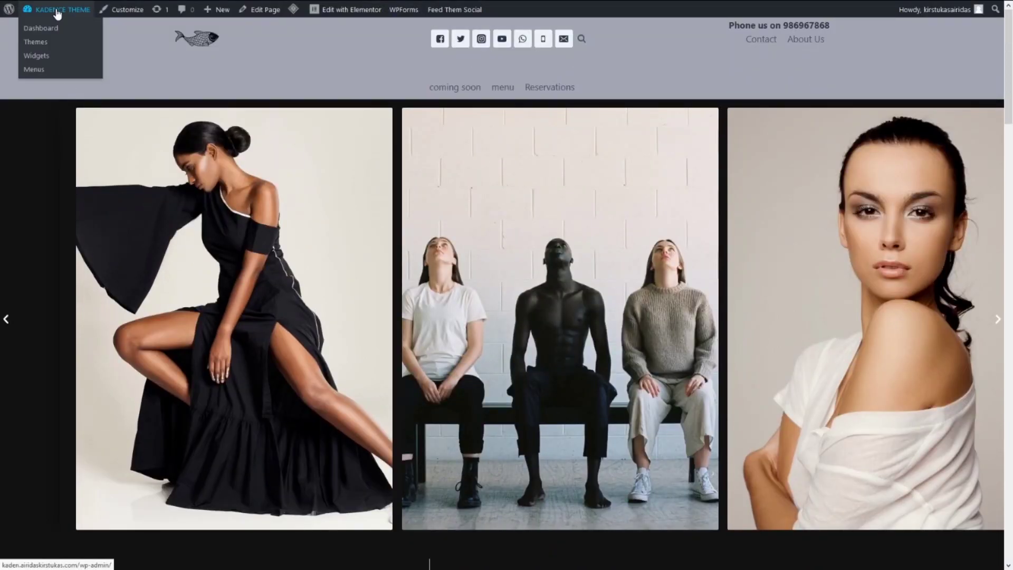
Step: In the Customizer footer builder, move Widget 1 into the top row's right column and open its settings
left_click(127, 12)
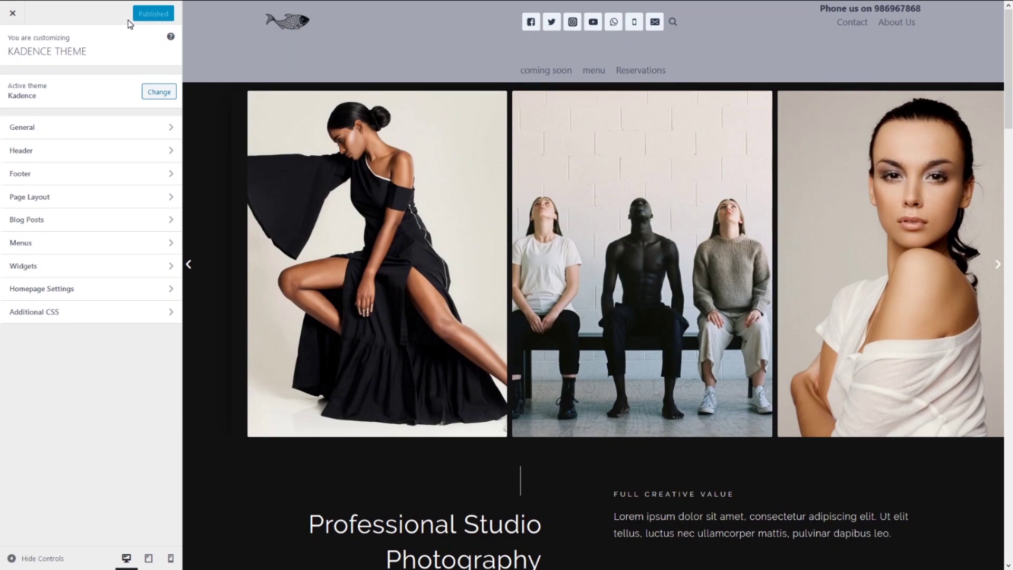
left_click(150, 178)
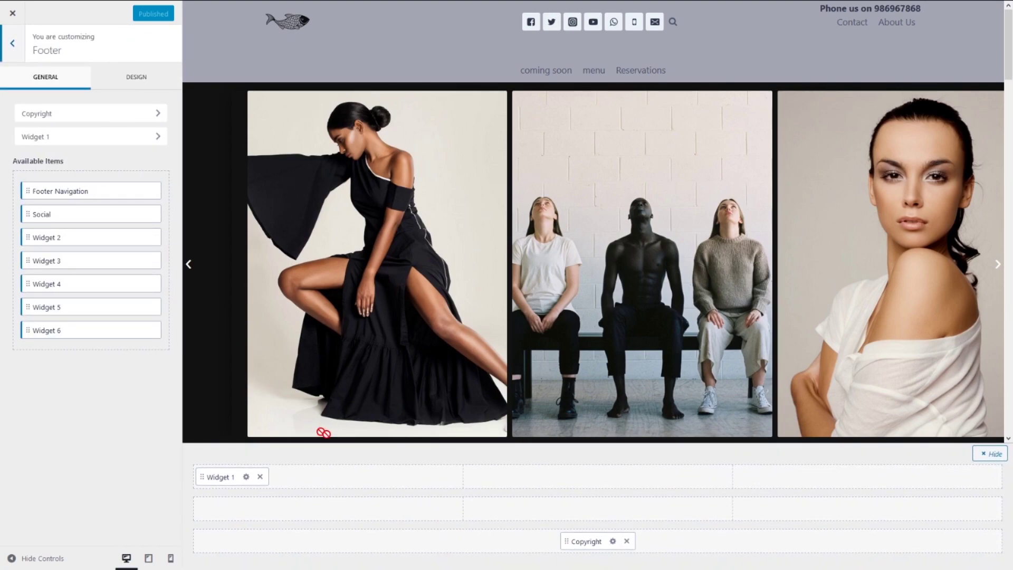
scroll(358, 404, "down", 1)
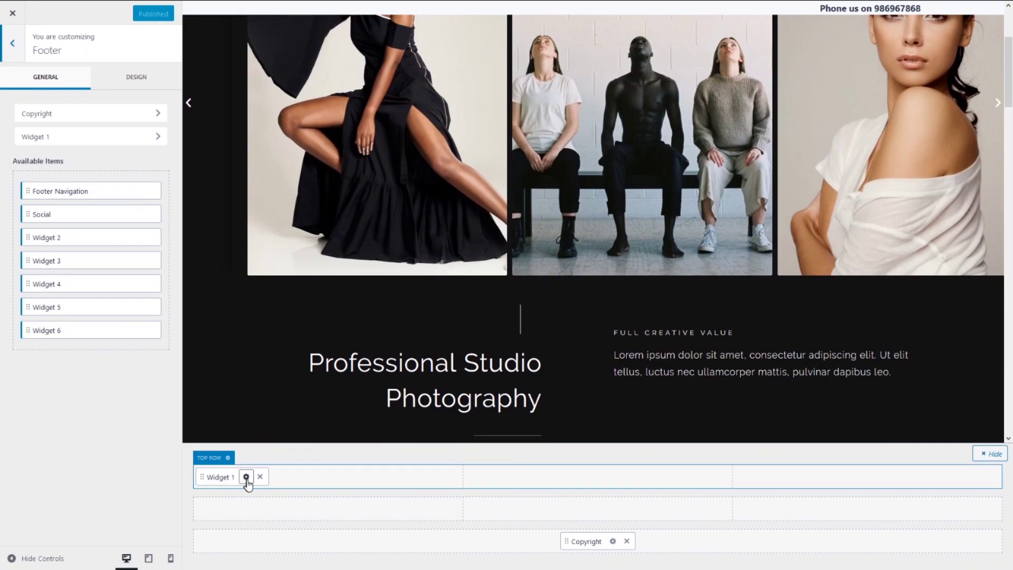
left_click(260, 477)
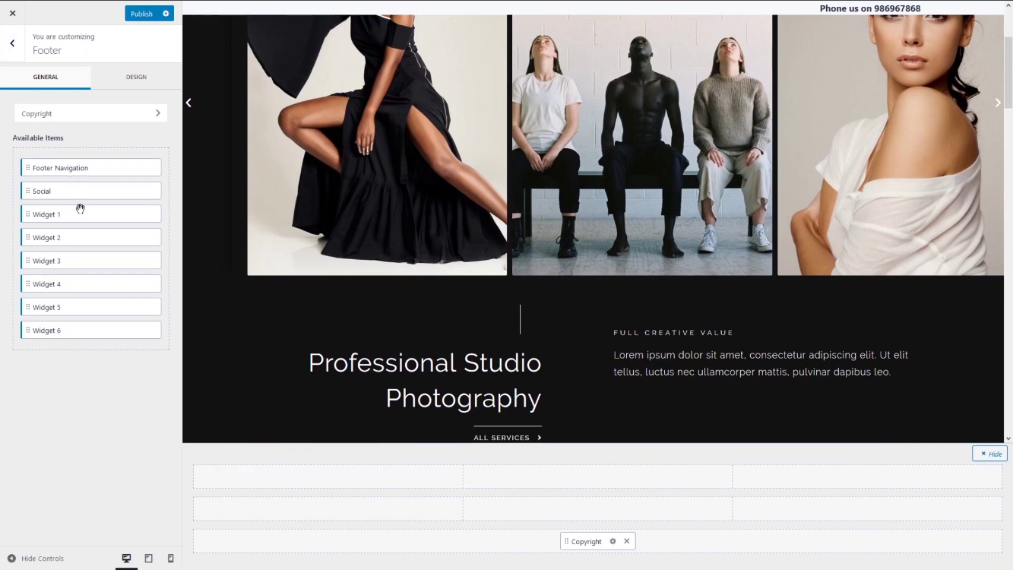
left_click_drag(79, 215, 930, 485)
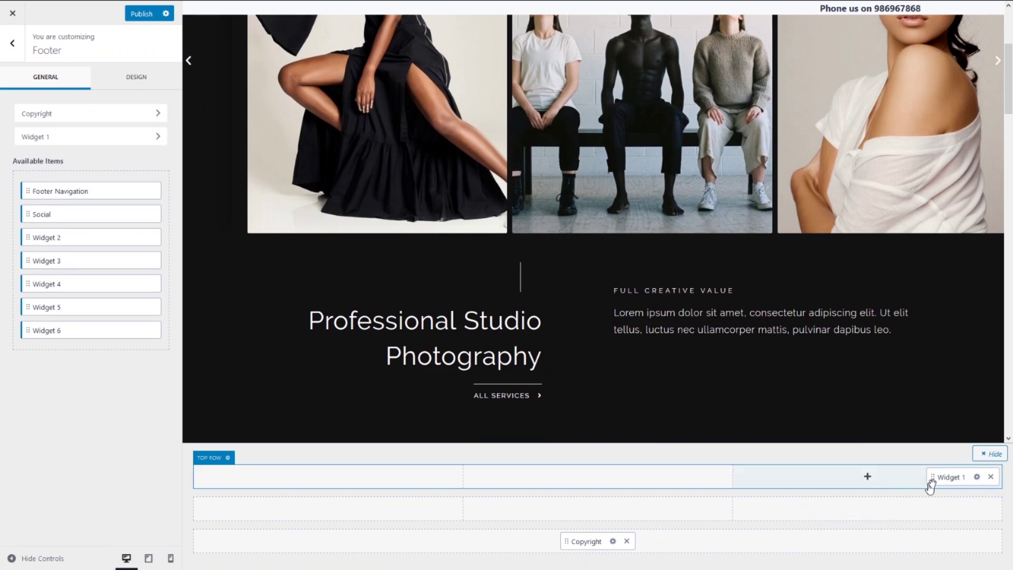
left_click(976, 477)
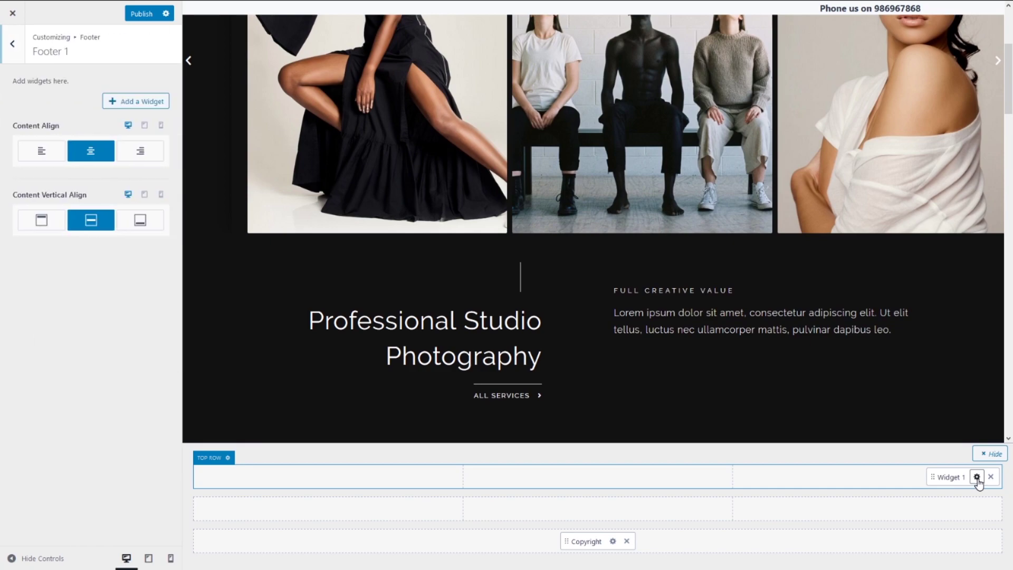
Step: Add a Custom HTML widget titled 'Latest' to Footer 1 containing the pasted embedyt shortcode
left_click(132, 107)
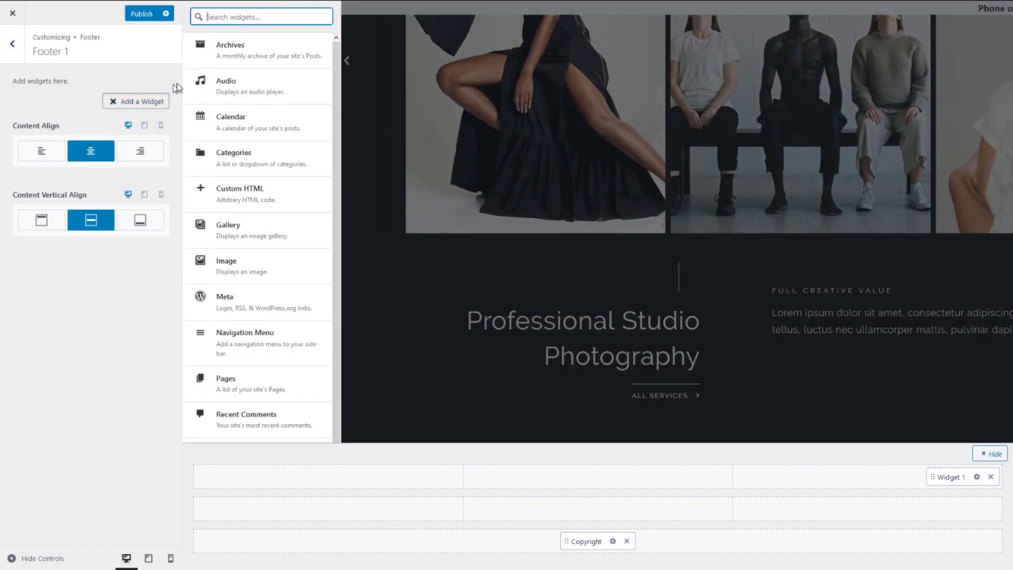
left_click(251, 199)
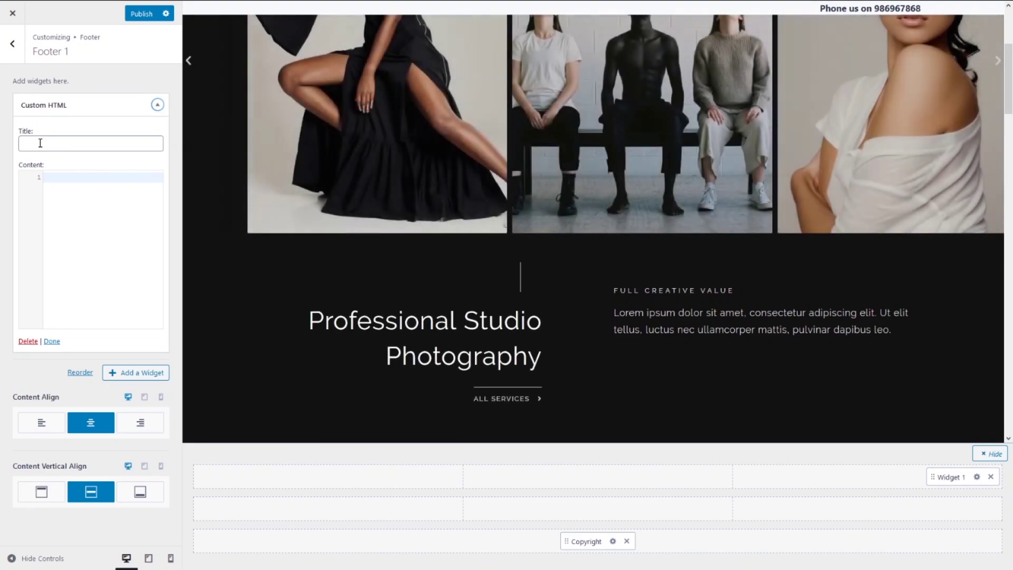
left_click(40, 143)
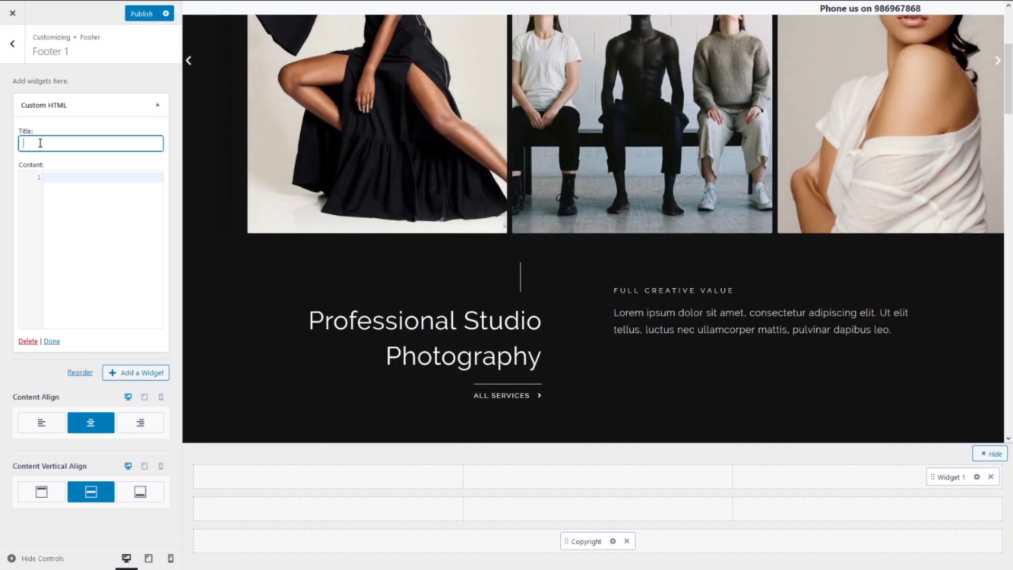
type("Latest Tutorials")
left_click(93, 179)
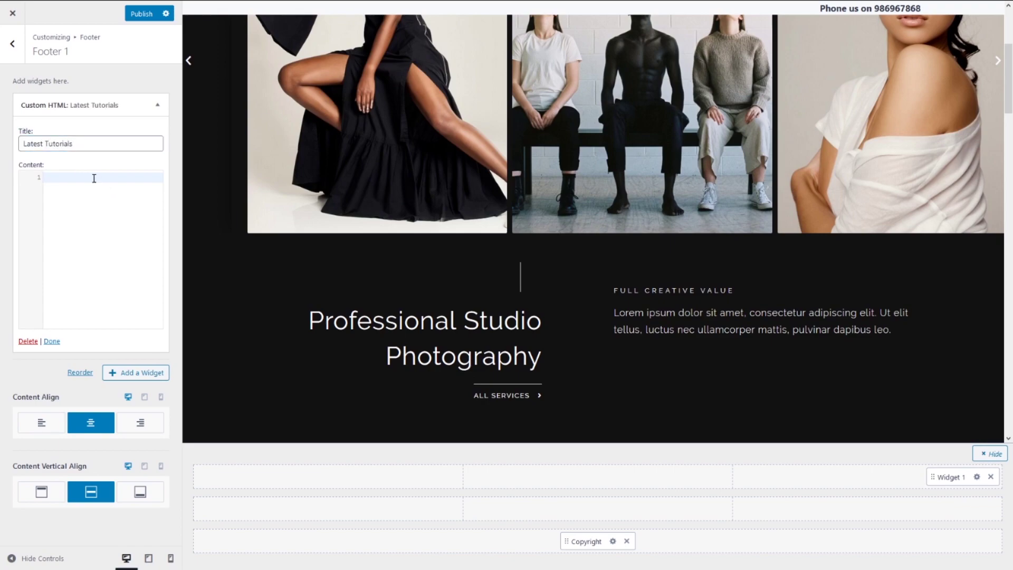
type("[embedyt] https://www.youtube.com/embed?listType=playlist&list=UUzQ_AV86ftK65sL9eb6pixQ&layout=gallery[/embedyt]")
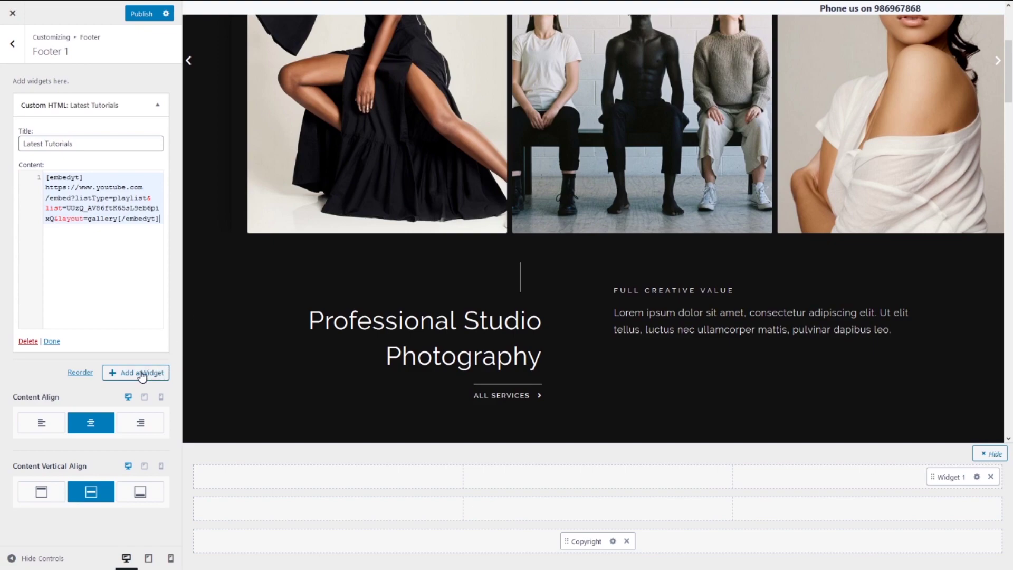
Step: Publish the Footer 1 widget changes and scroll through the result
left_click(140, 15)
scroll(496, 312, "down", 15)
scroll(499, 298, "down", 10)
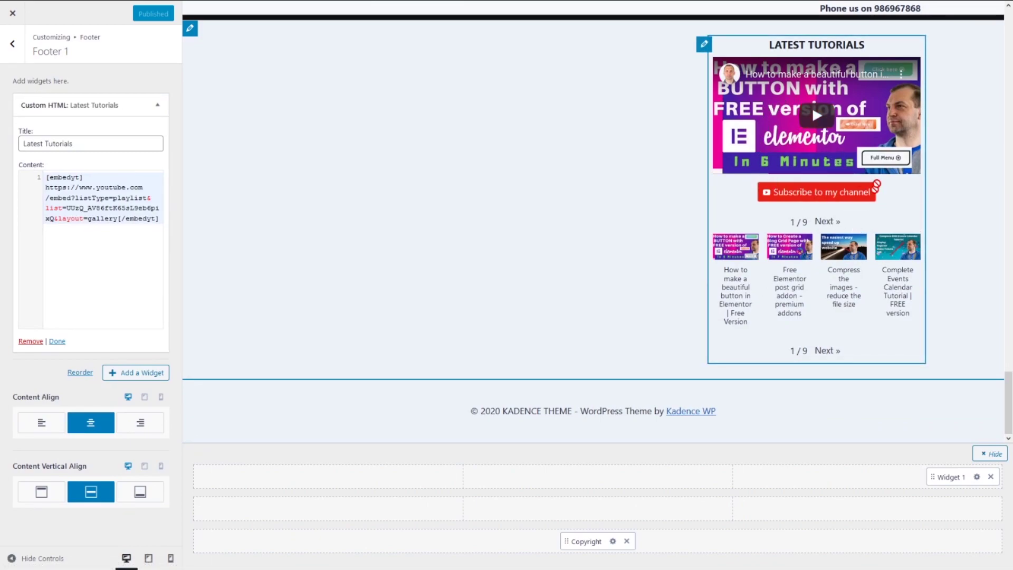
scroll(746, 163, "up", 2)
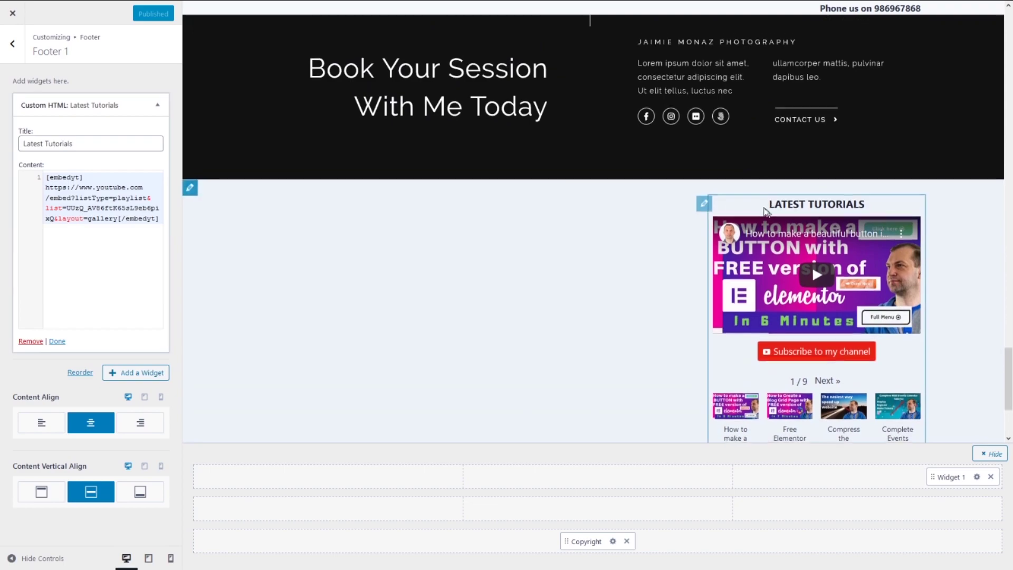
scroll(812, 265, "down", 2)
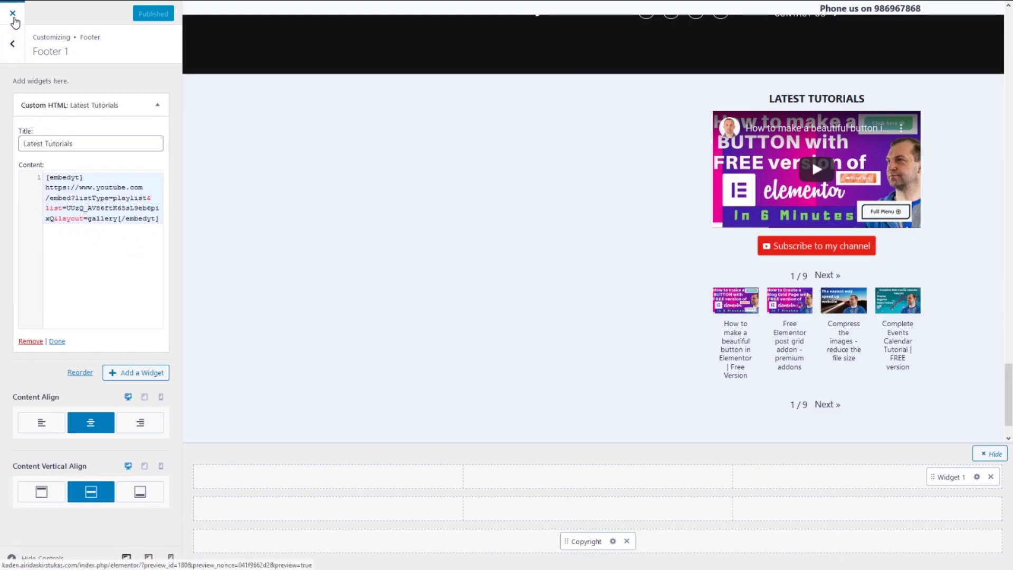
Step: Close the customizer to view the live footer, then open the admin Pages list from the editor tab
left_click(13, 13)
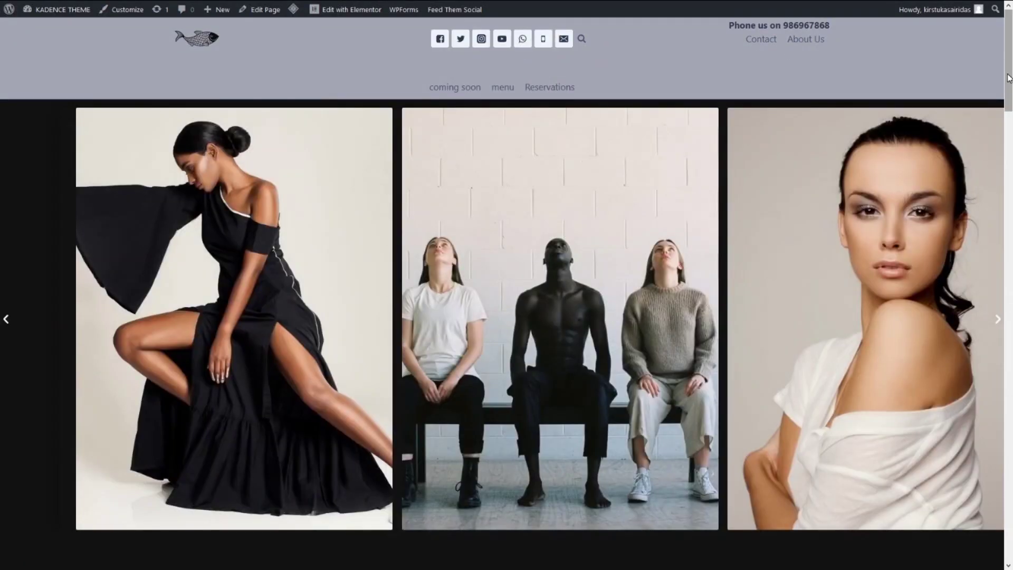
scroll(997, 339, "down", 15)
scroll(1010, 496, "down", 5)
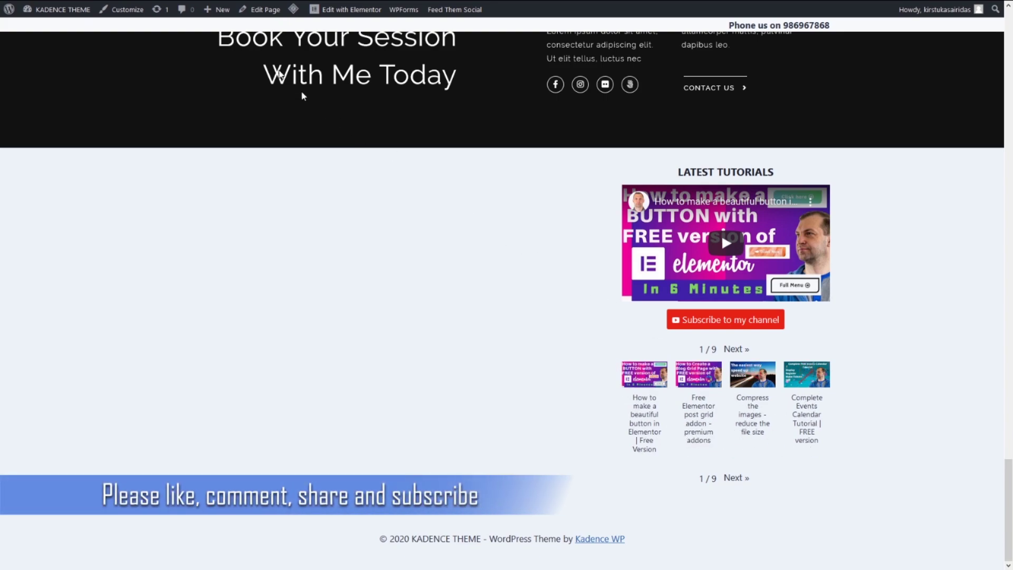
mouse_move(124, 9)
left_click(48, 9)
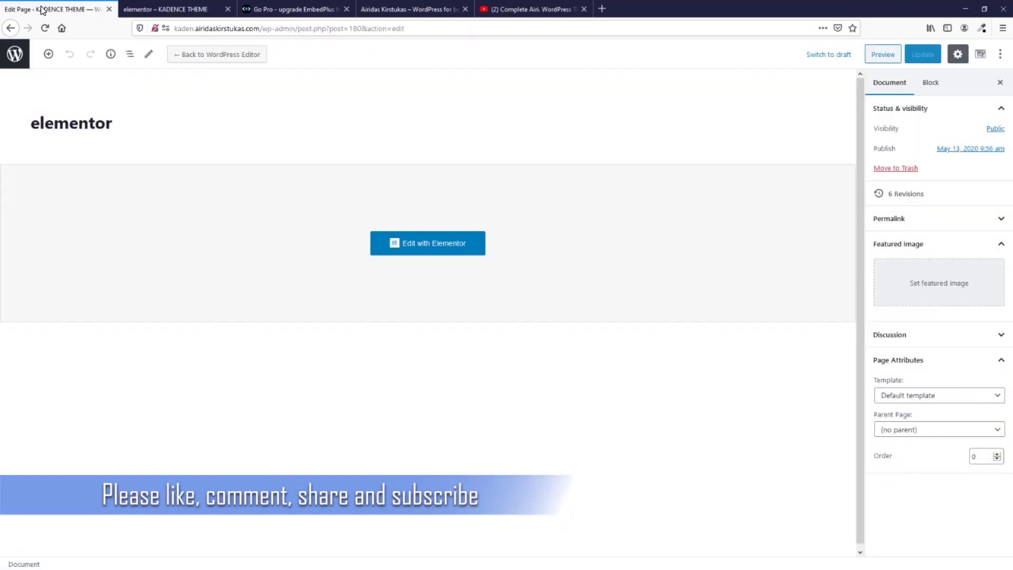
left_click(15, 54)
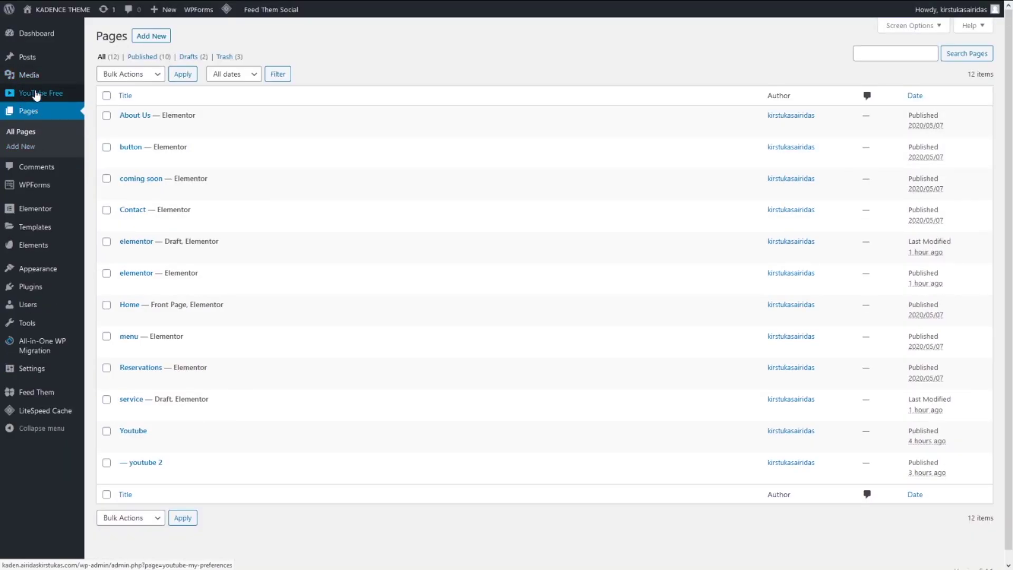
Step: In YouTube Free gallery settings, set page size 16 and 4 columns, then save
left_click(36, 94)
left_click(224, 61)
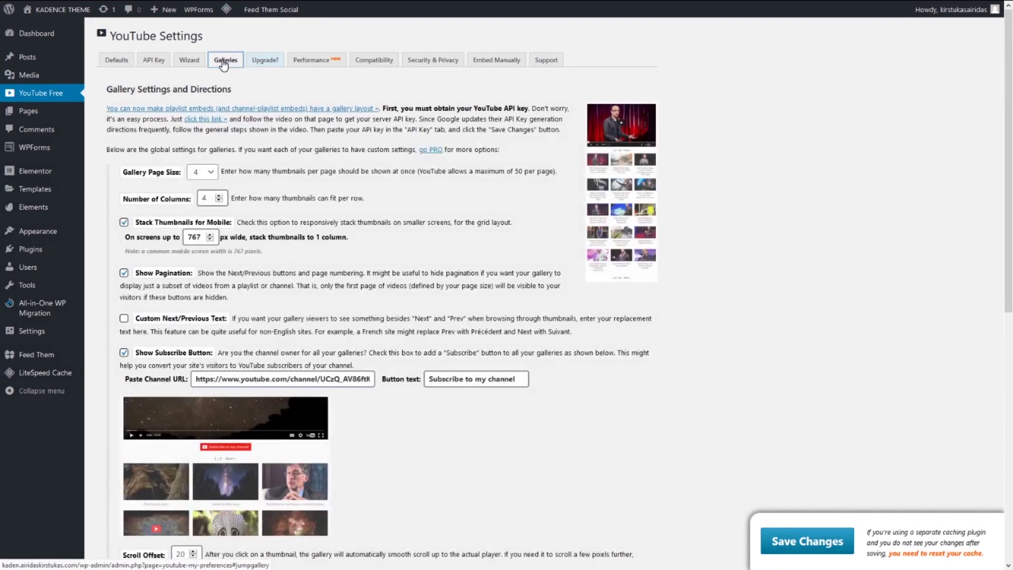
left_click(201, 171)
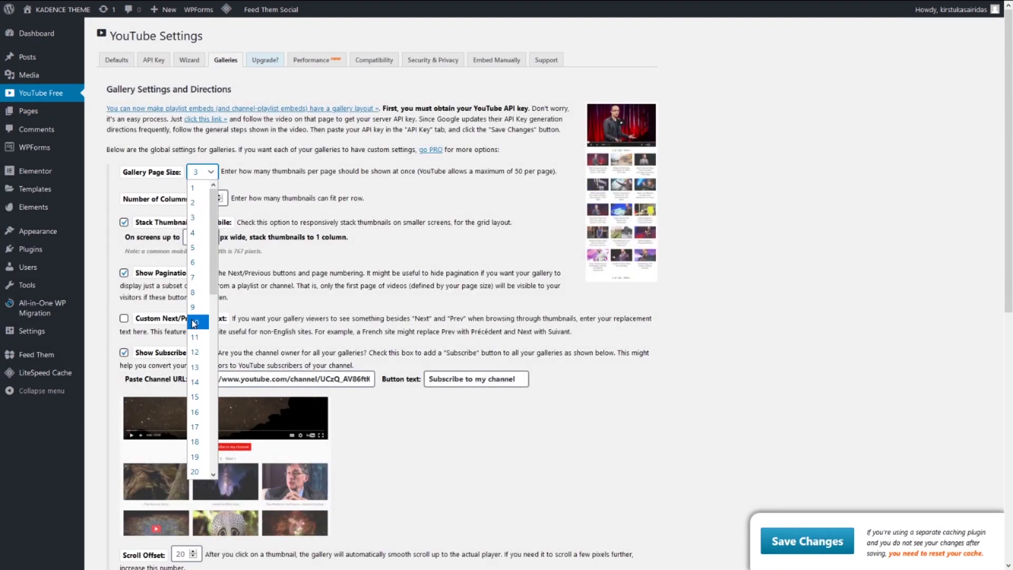
left_click(196, 412)
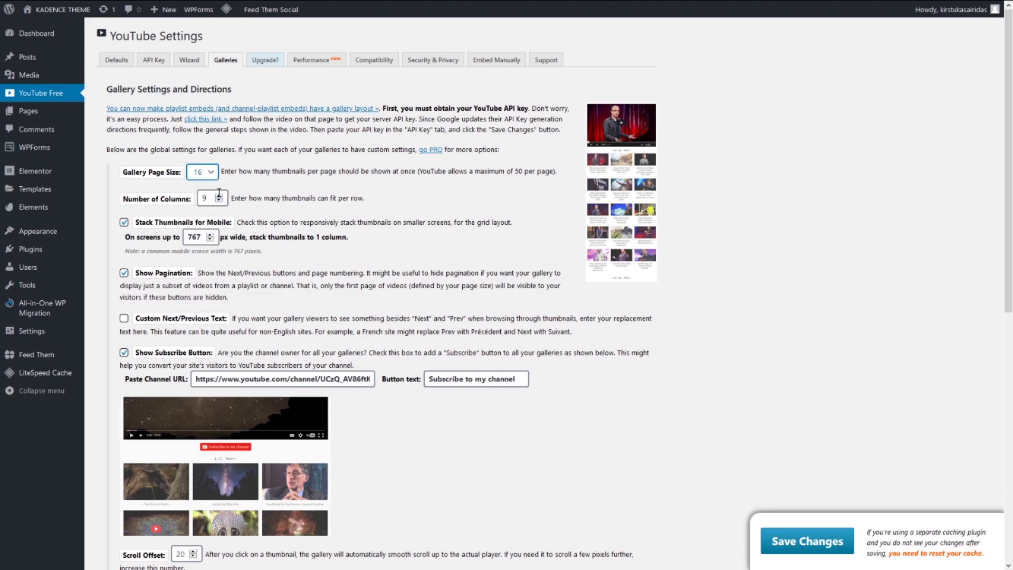
double_click(218, 198)
type("4")
left_click(789, 543)
left_click(644, 144)
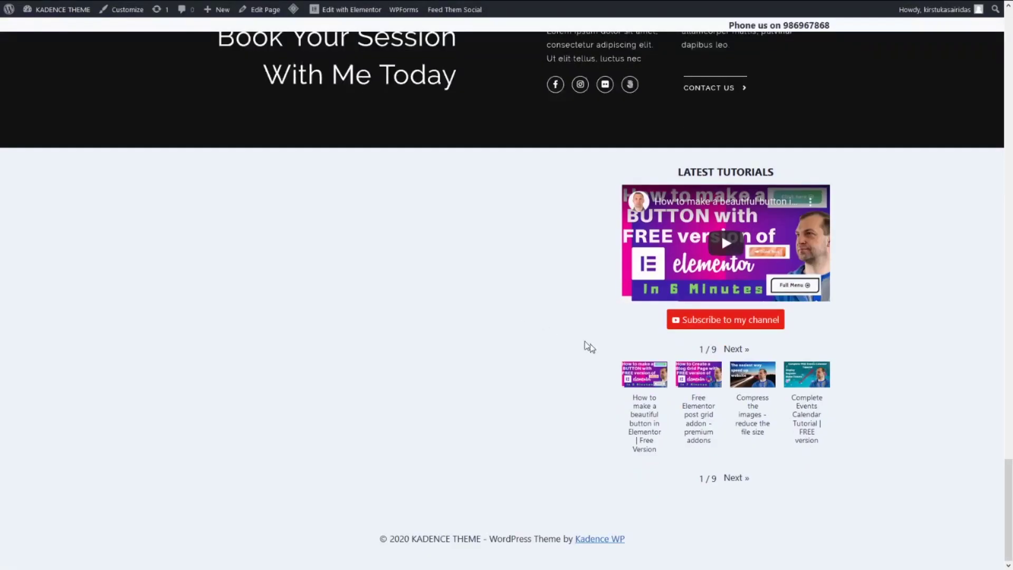
scroll(796, 372, "down", 5)
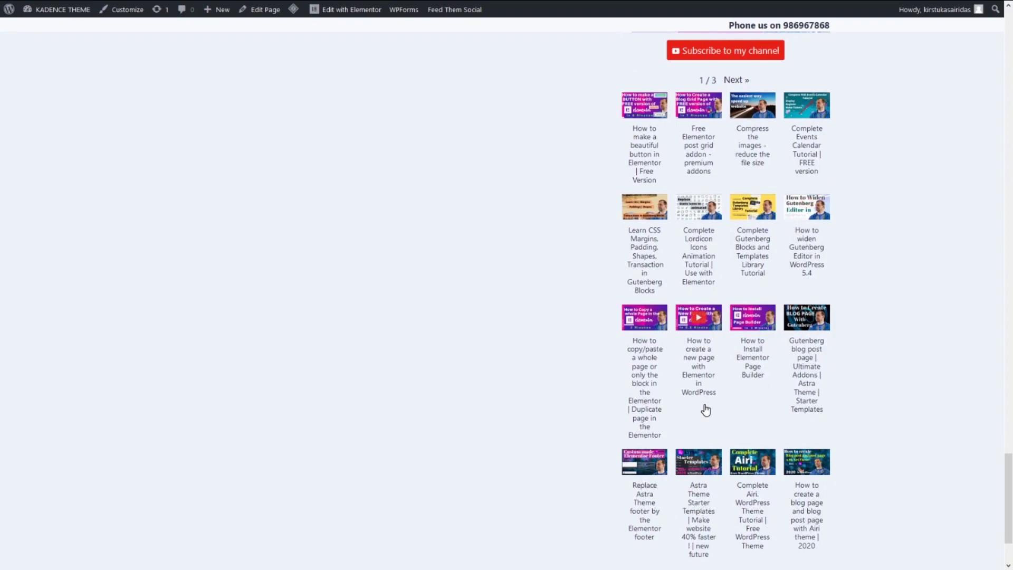
scroll(703, 406, "up", 2)
scroll(707, 409, "up", 4)
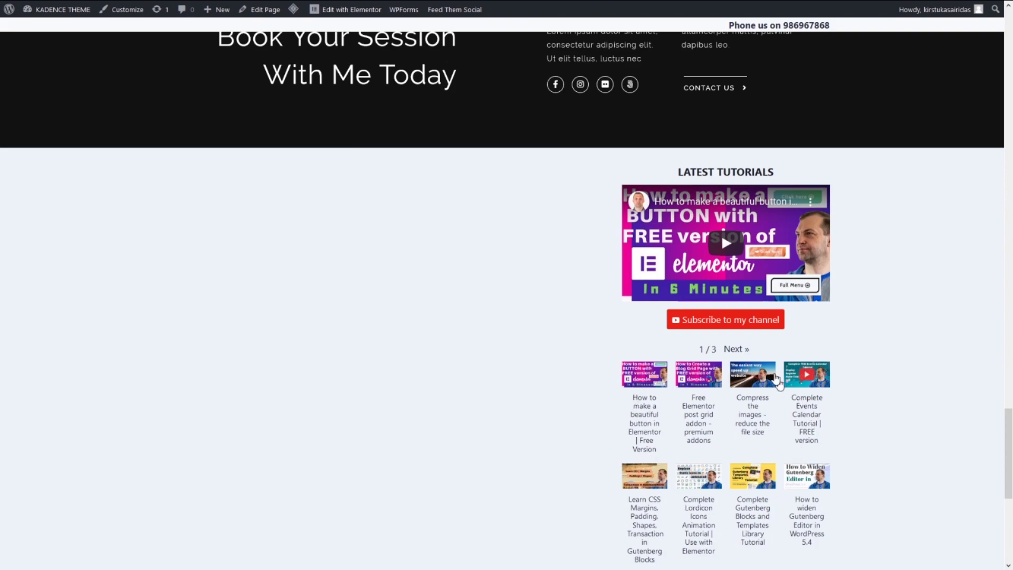
Step: Change the gallery settings to page size 2 with 2 columns and save them
left_click(23, 10)
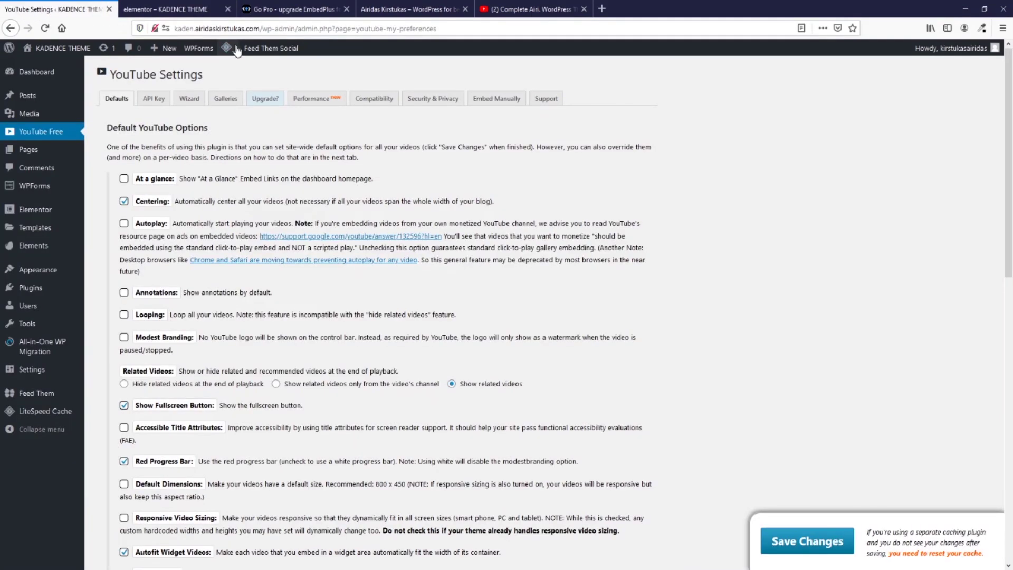
left_click(225, 60)
left_click(202, 172)
left_click(196, 194)
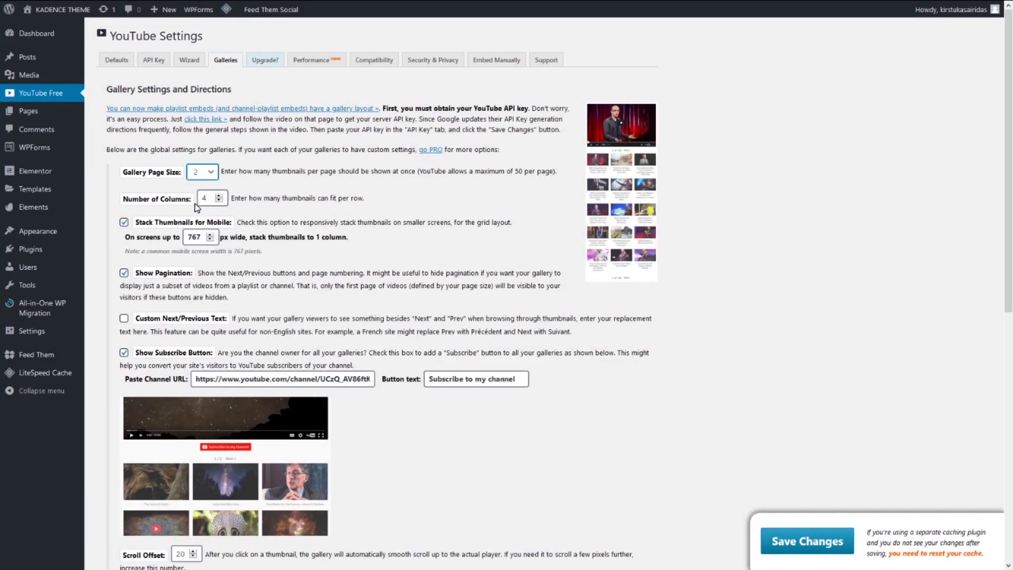
left_click(208, 198)
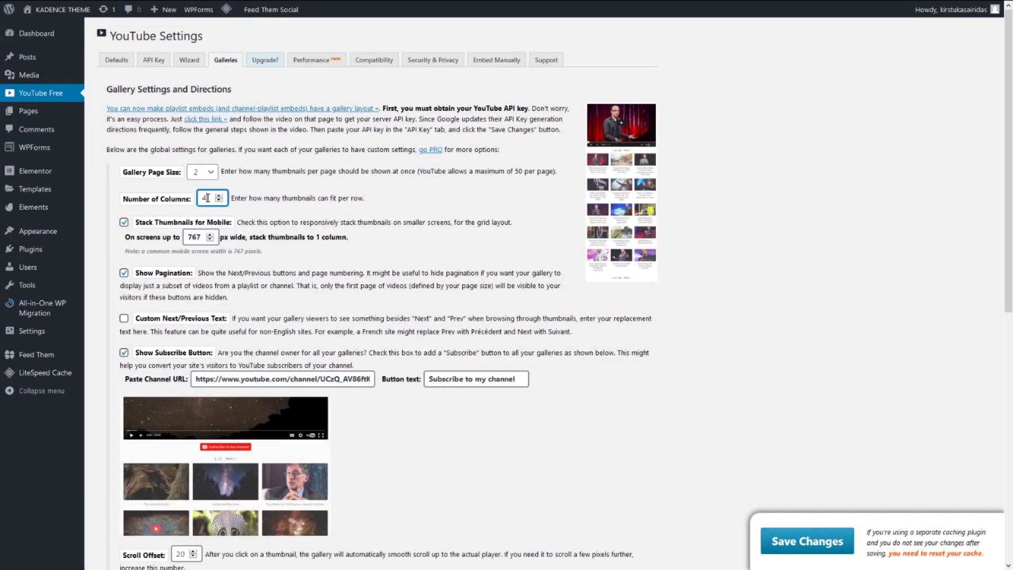
left_click(821, 541)
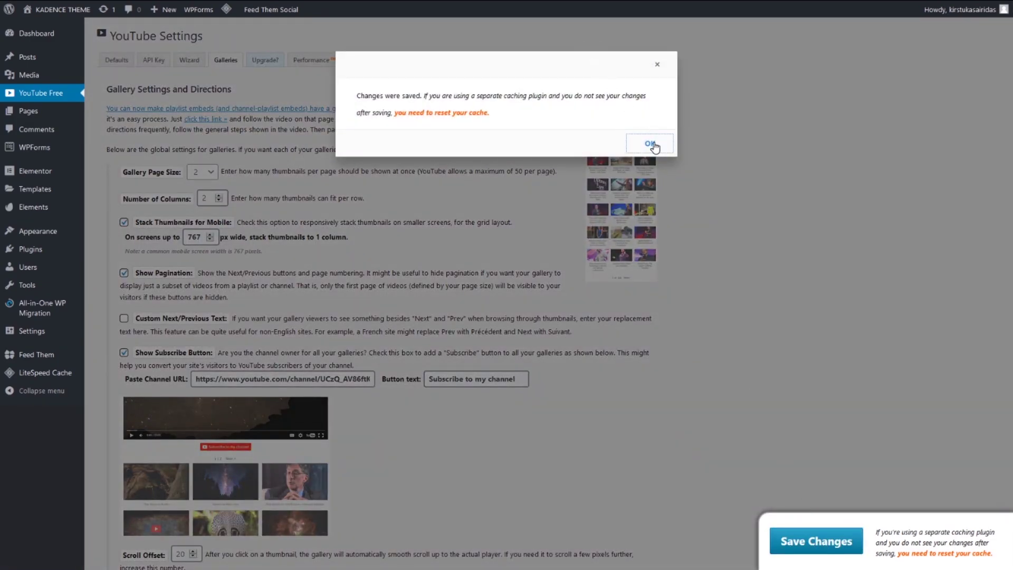
left_click(650, 144)
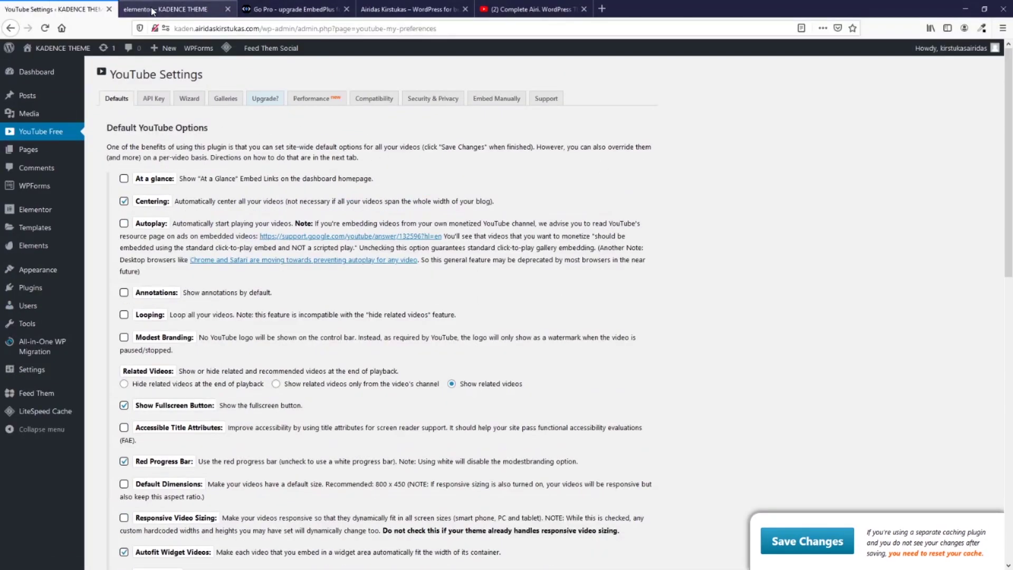
Step: Reload the front-end page and page through the footer gallery to page 3
left_click(151, 10)
left_click(45, 29)
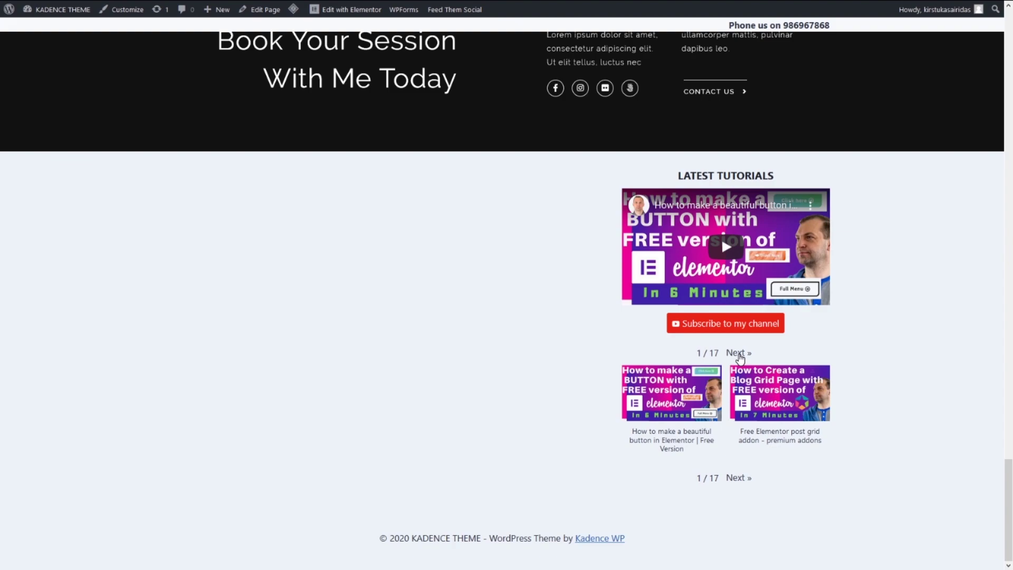
left_click(738, 355)
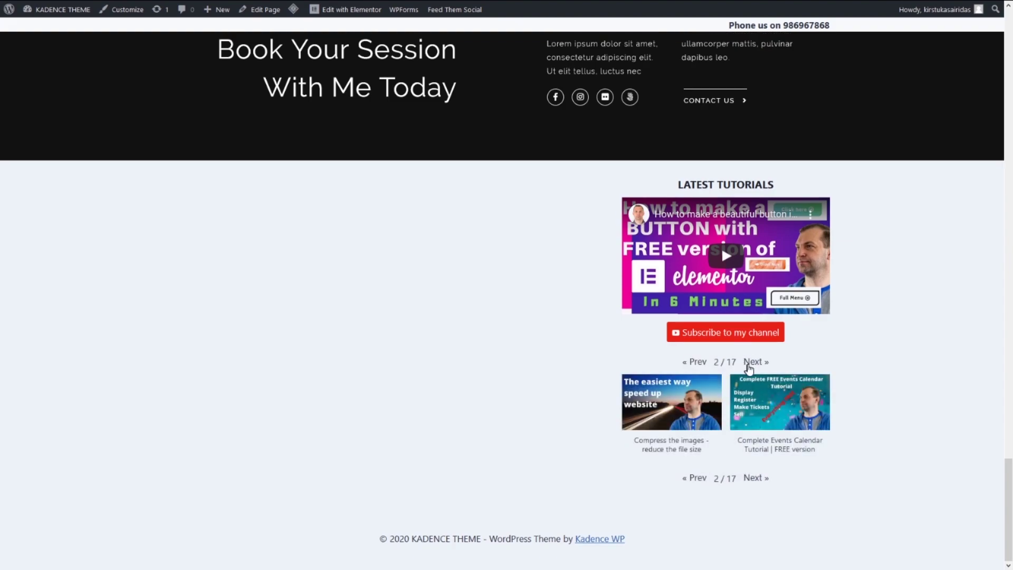
left_click(751, 363)
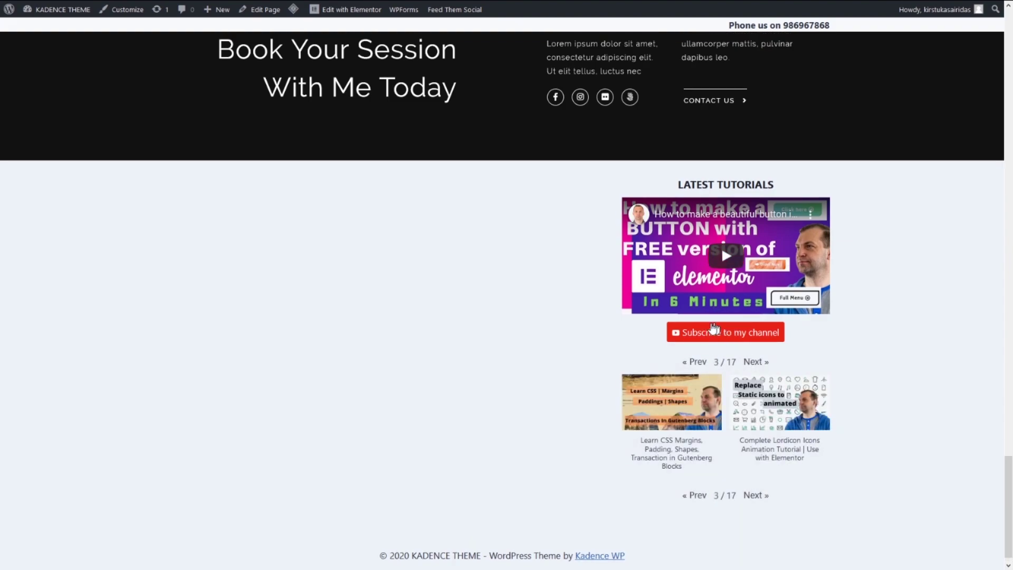
left_click(51, 9)
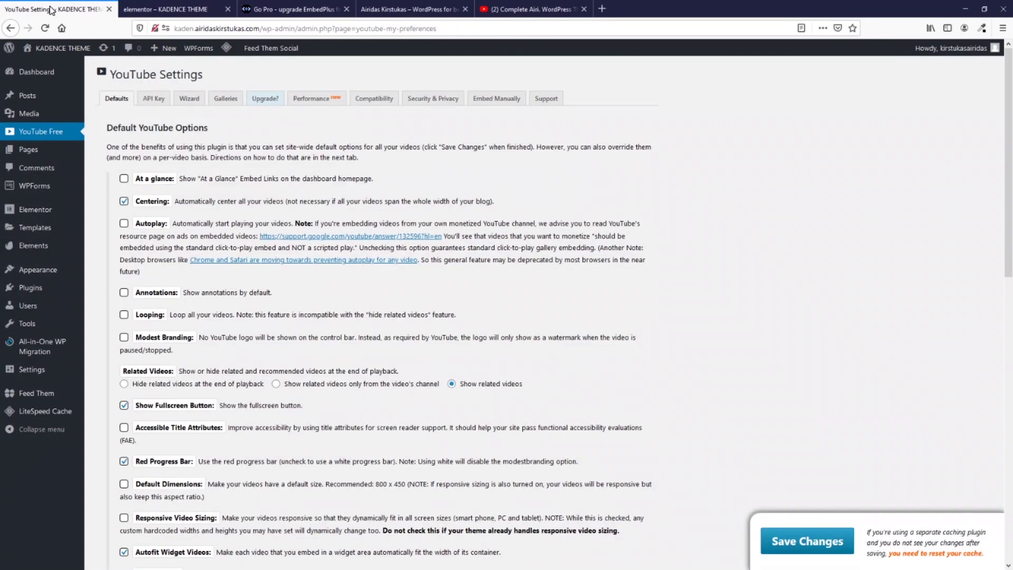
left_click(226, 59)
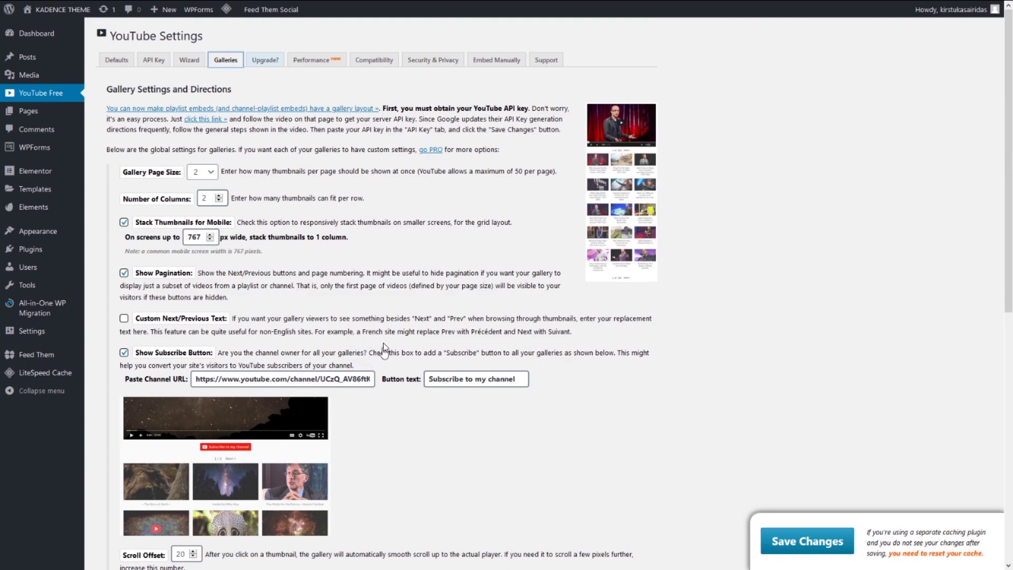
Step: Create a new page titled 'youtube'
left_click(29, 112)
left_click(153, 40)
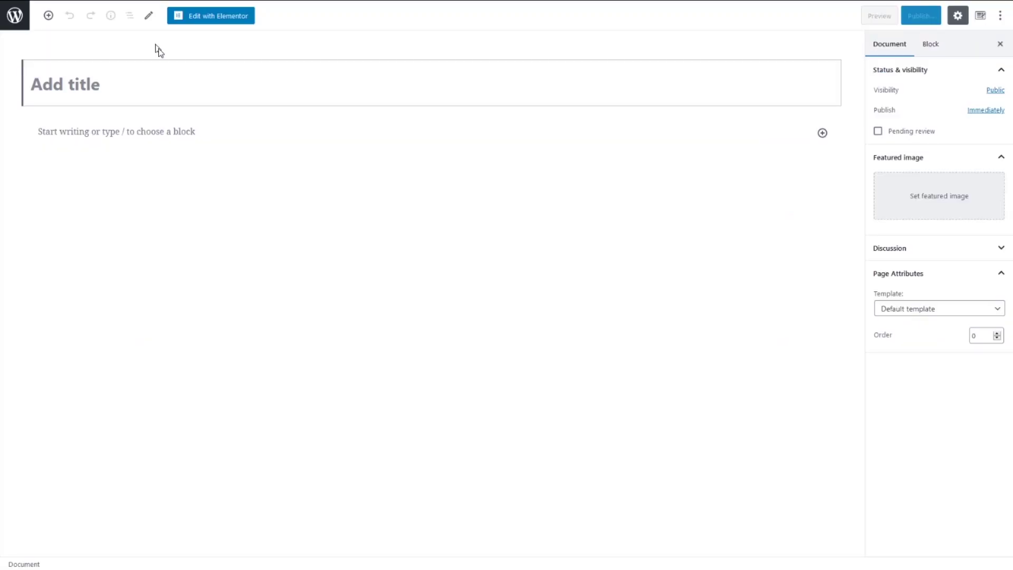
type("y")
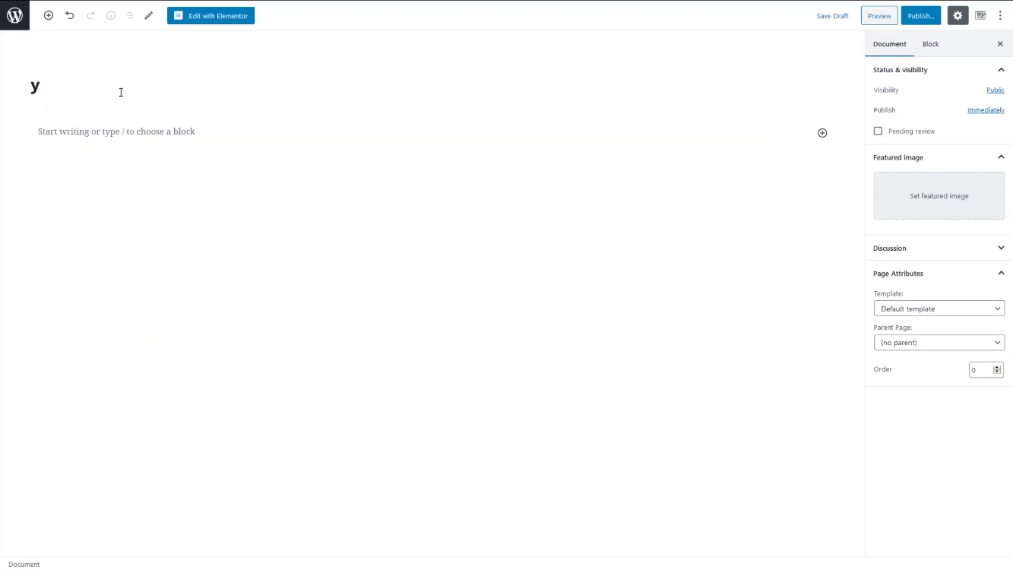
type("outube")
left_click(143, 132)
Step: Insert a YouTube Wizard block and open its 'Embed a playlist' directions
left_click(821, 134)
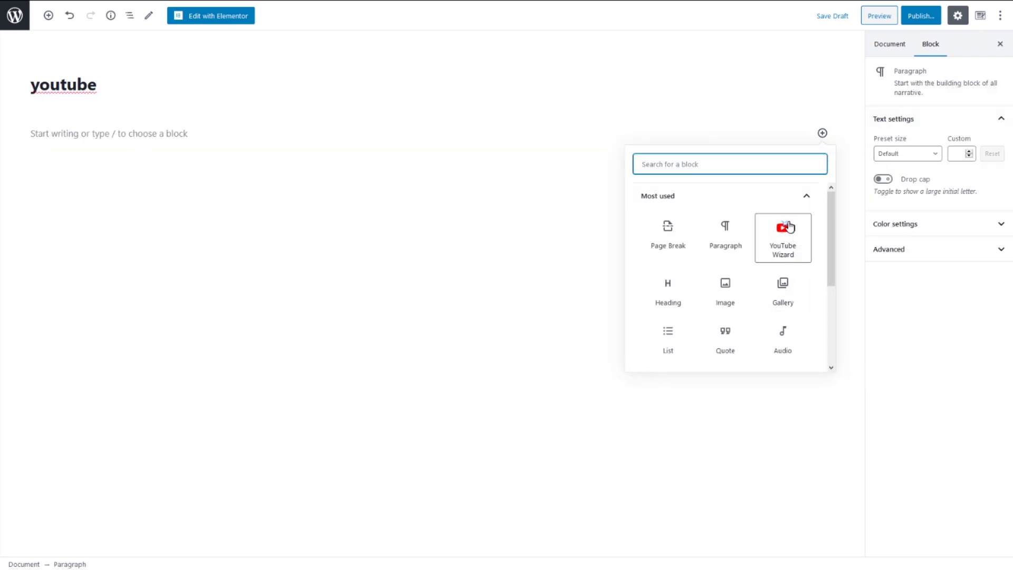
left_click(785, 256)
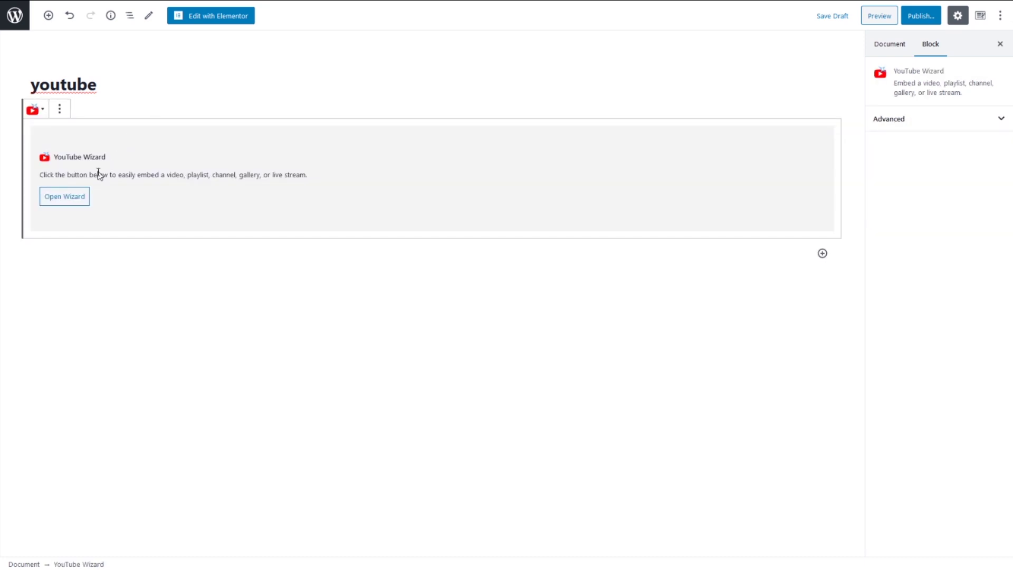
left_click(77, 197)
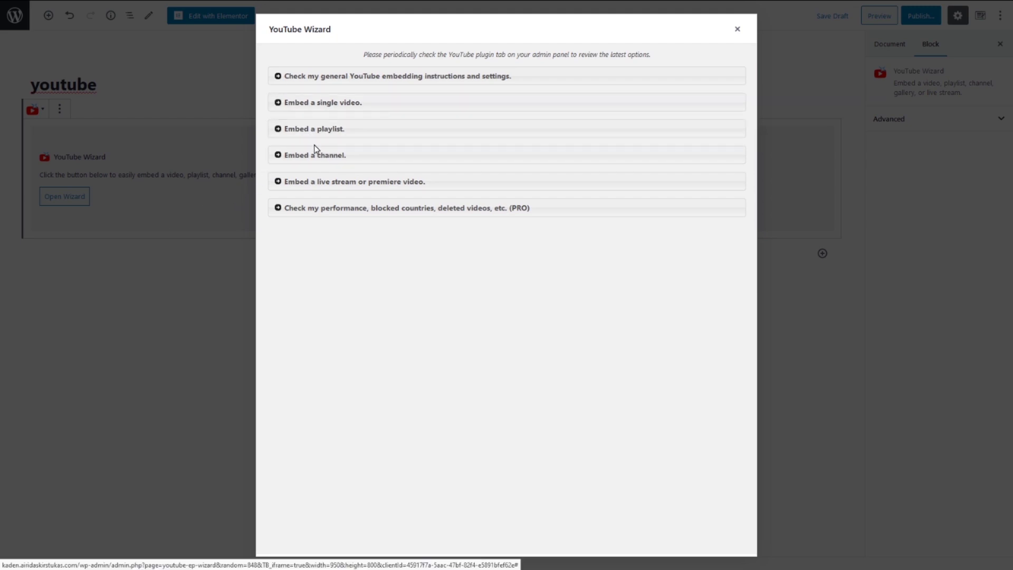
left_click(355, 135)
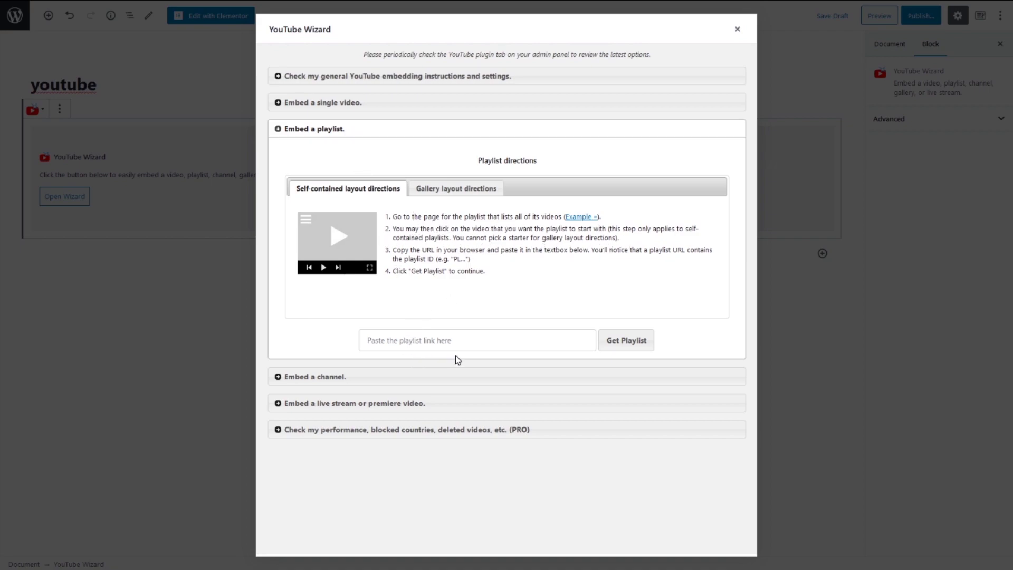
left_click(439, 339)
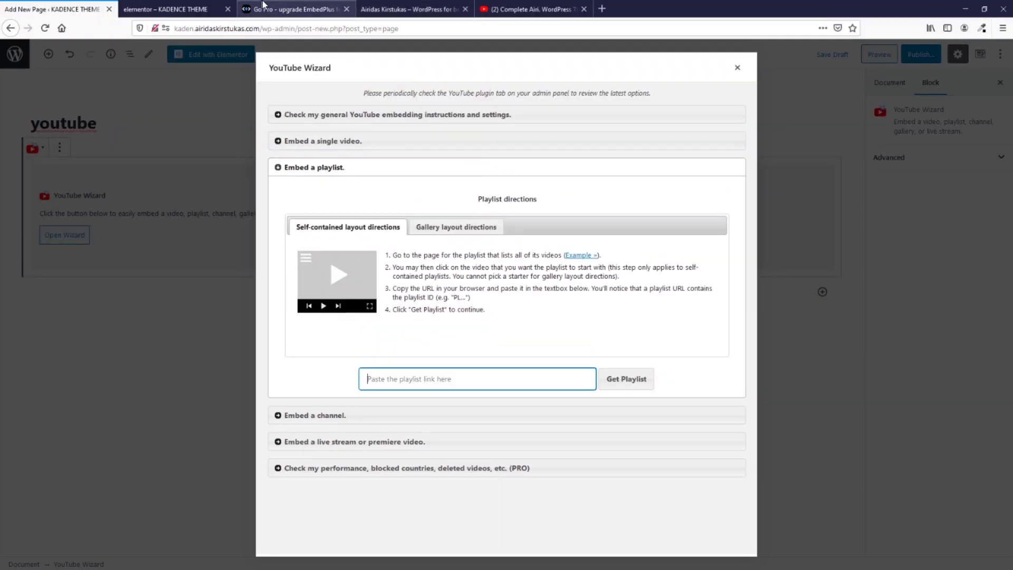
Step: Go to your own YouTube channel's Playlists to reach the Elementor Tutorials playlist
left_click(512, 9)
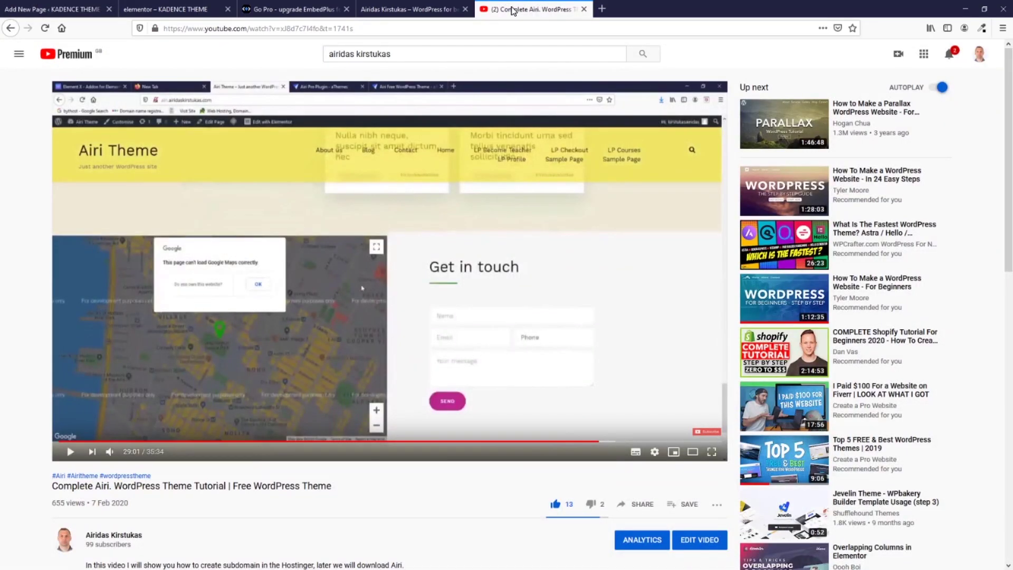
left_click(978, 62)
left_click(891, 94)
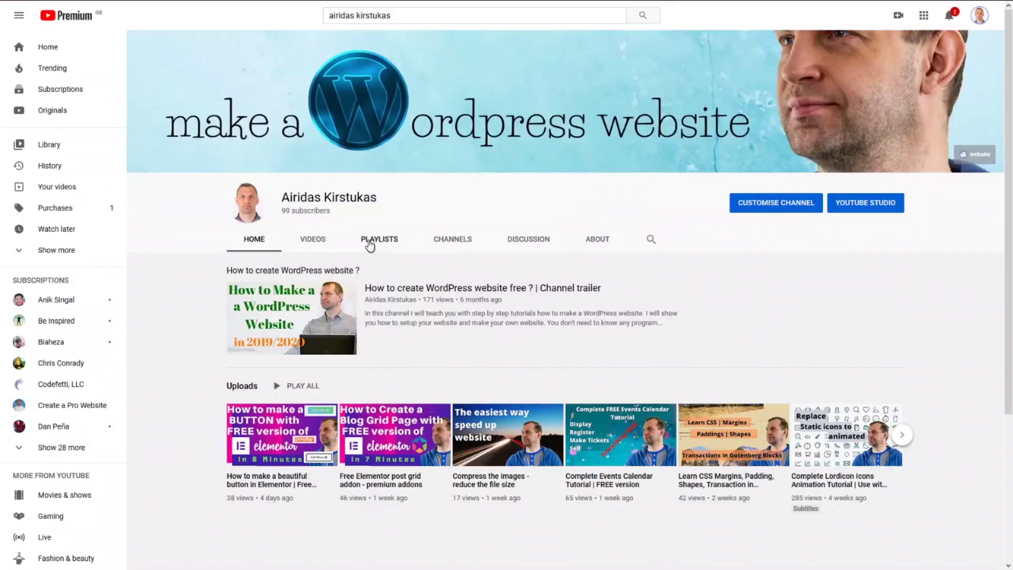
left_click(369, 242)
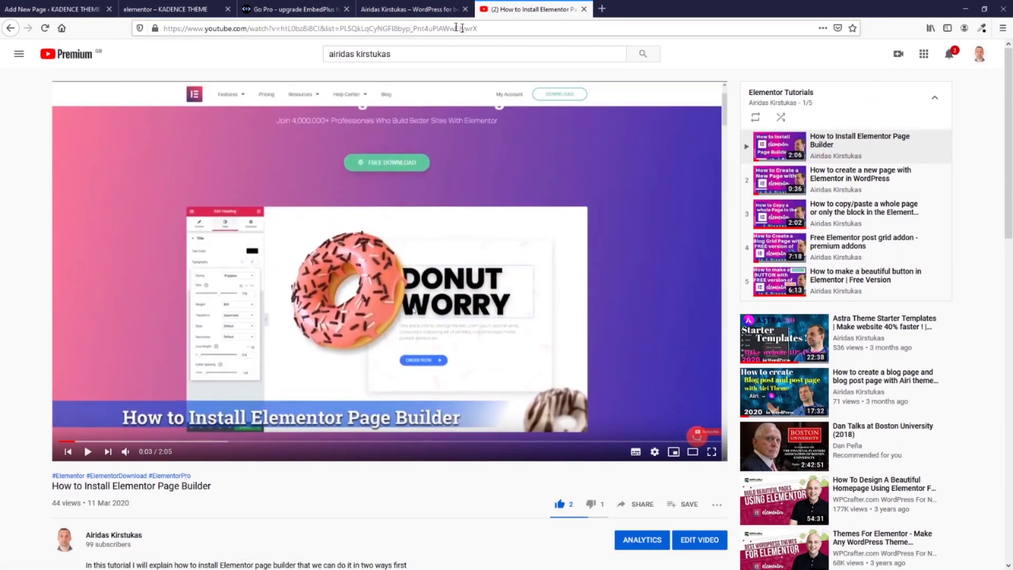
Step: Paste the Elementor Tutorials playlist link, fetch it, and insert it as a gallery
left_click(53, 9)
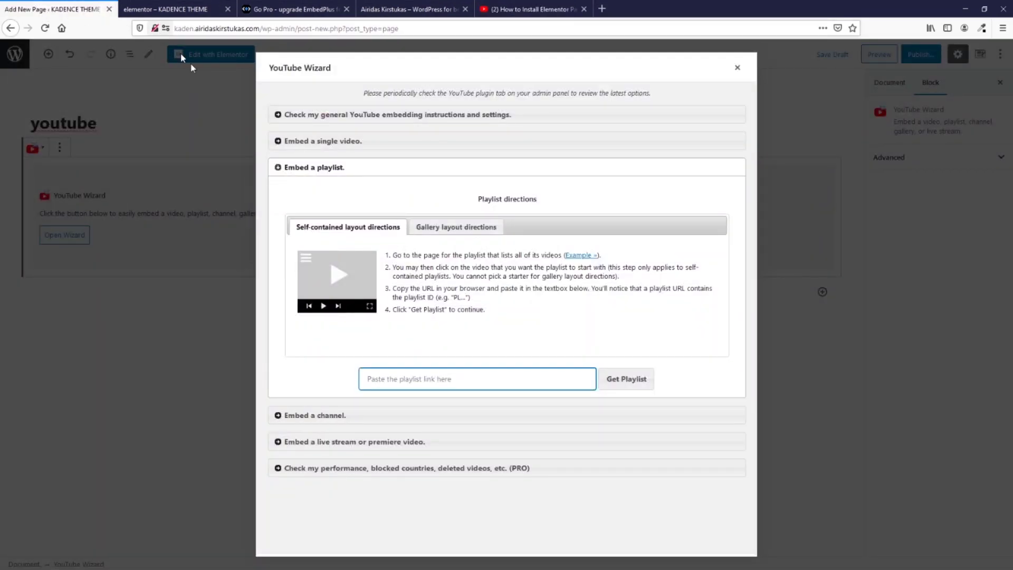
left_click(394, 346)
type("https://www.youtube.com/watch?v=htL0bz8i8CI&list=PLSQkLqCyNGFI8byp_Pnt4uPlAWwEJywrX")
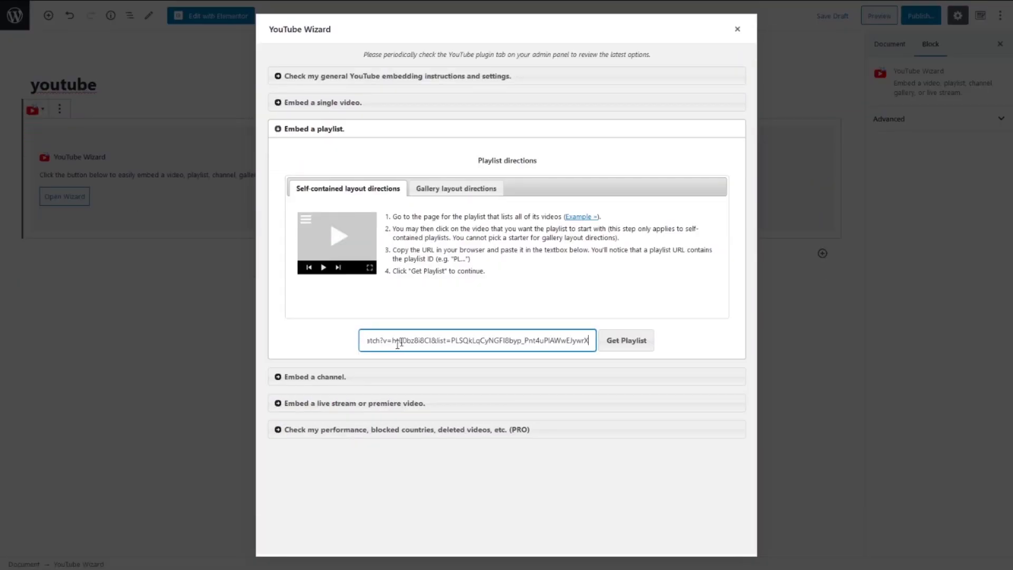
left_click(628, 344)
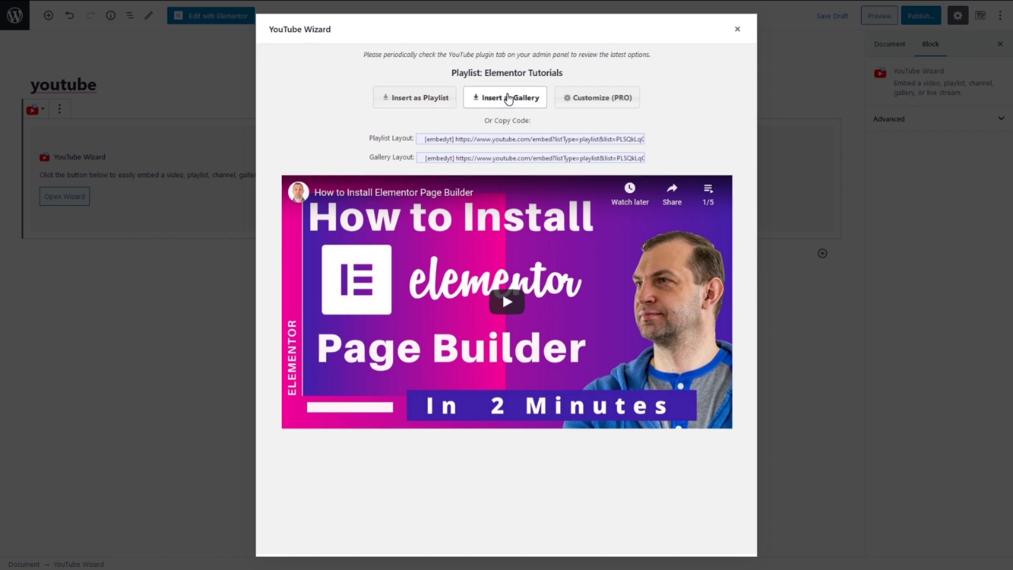
left_click(502, 97)
scroll(602, 277, "down", 10)
scroll(599, 274, "up", 5)
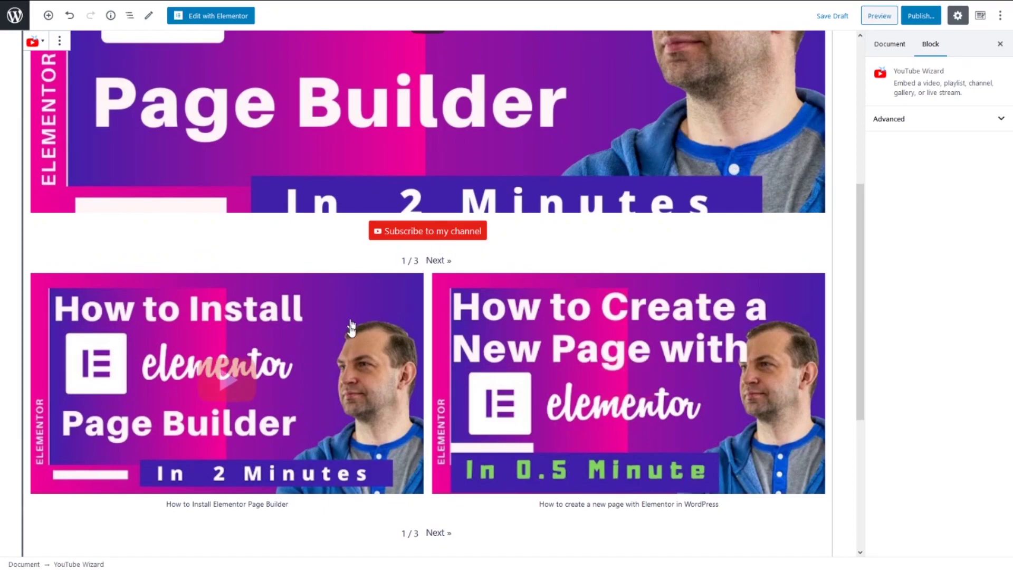
left_click(307, 400)
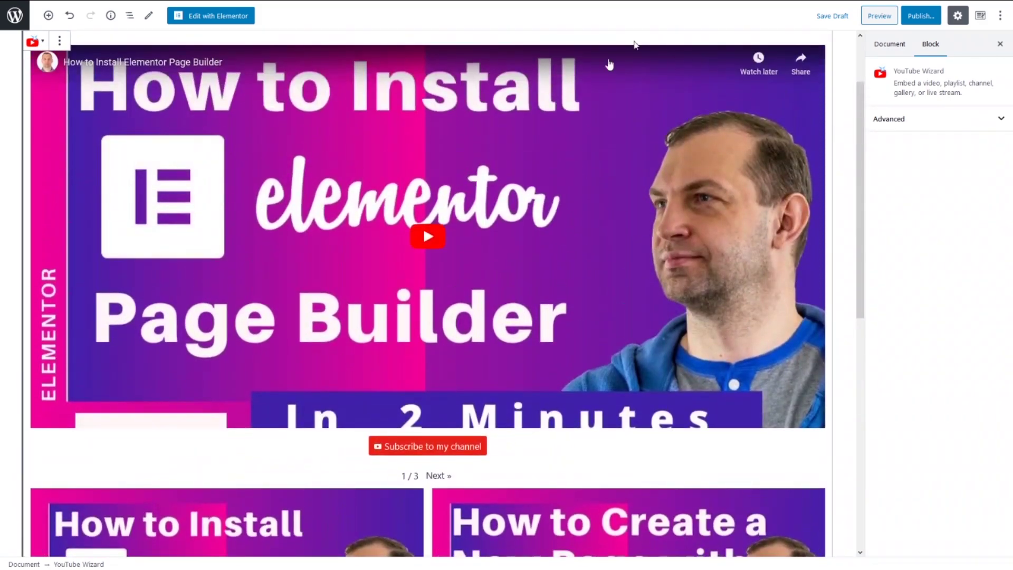
Step: Publish the youtube page and view it on the live site
mouse_move(891, 41)
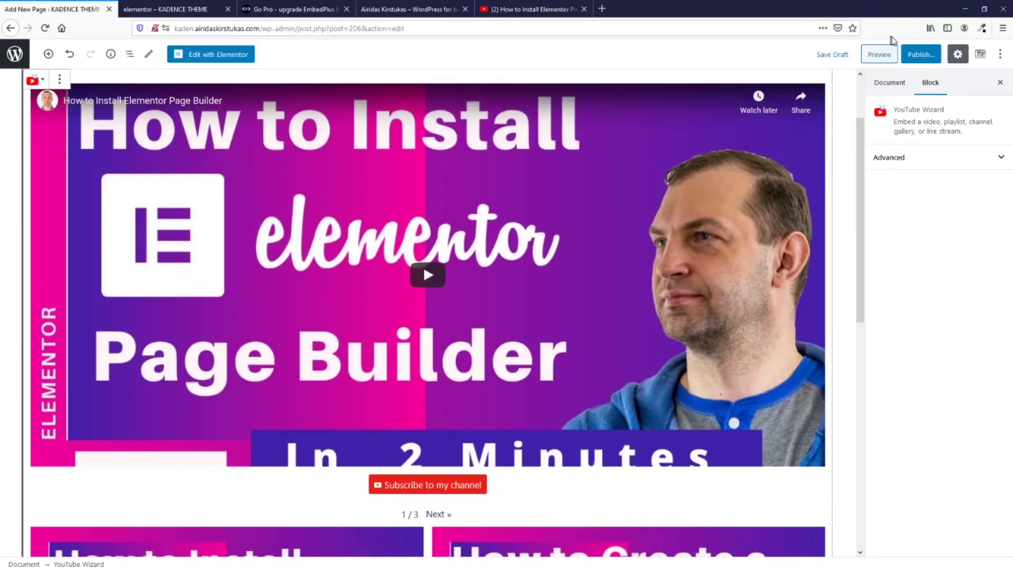
left_click(932, 19)
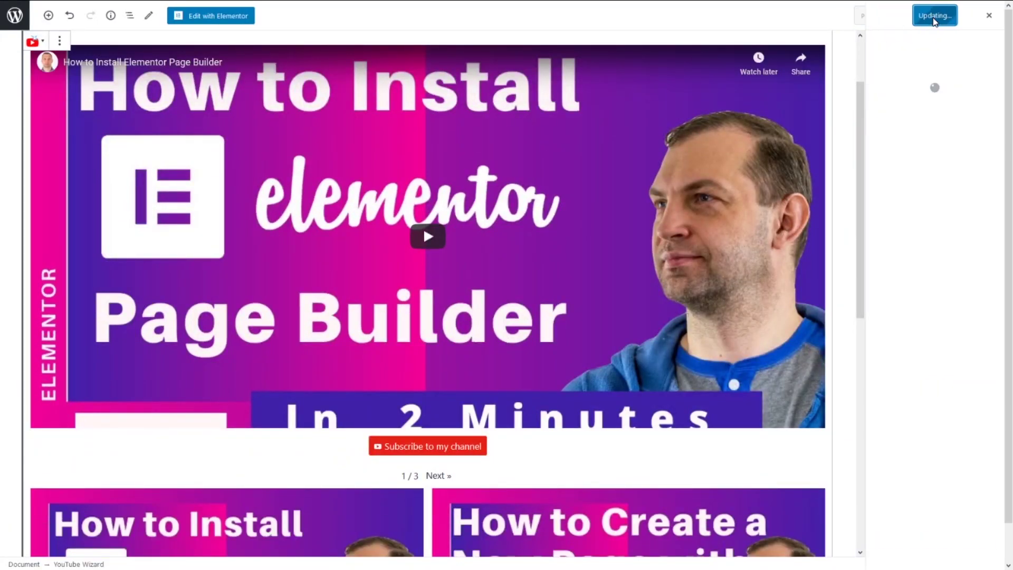
left_click(839, 125)
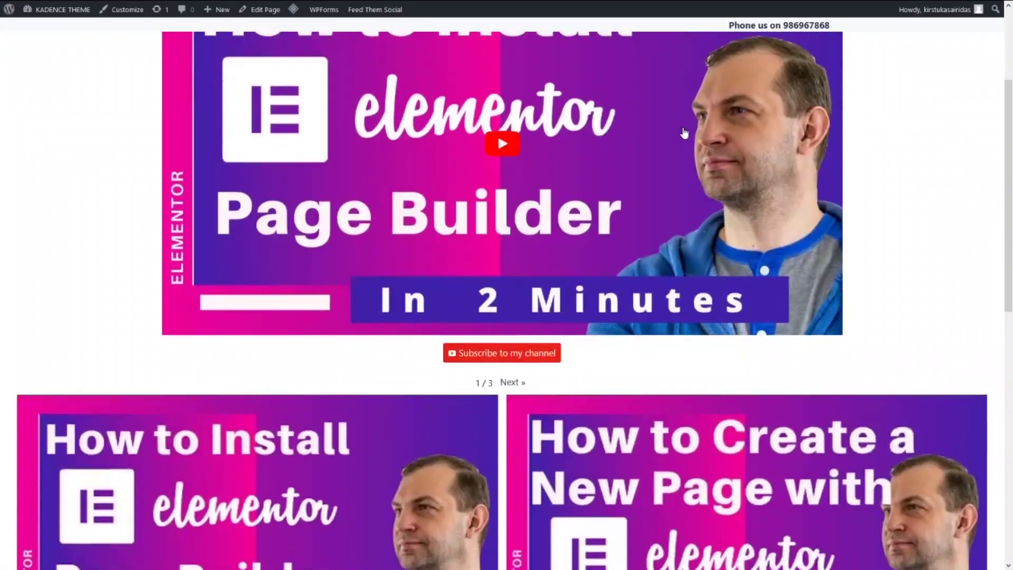
scroll(684, 133, "down", 5)
scroll(273, 124, "up", 8)
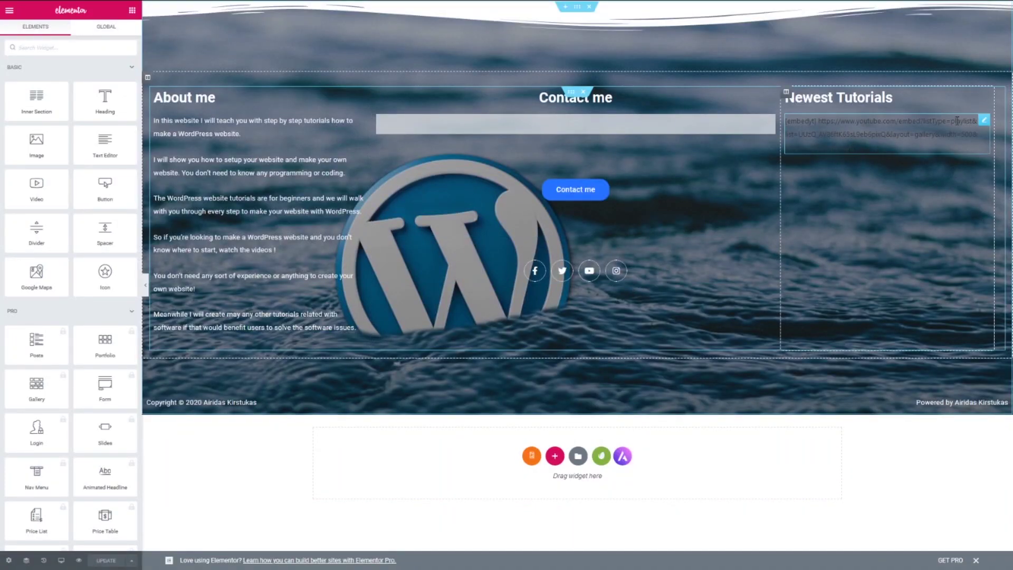
Step: Put the embedyt gallery shortcode in the footer's Newest Tutorials Shortcode widget and apply it
left_click(983, 122)
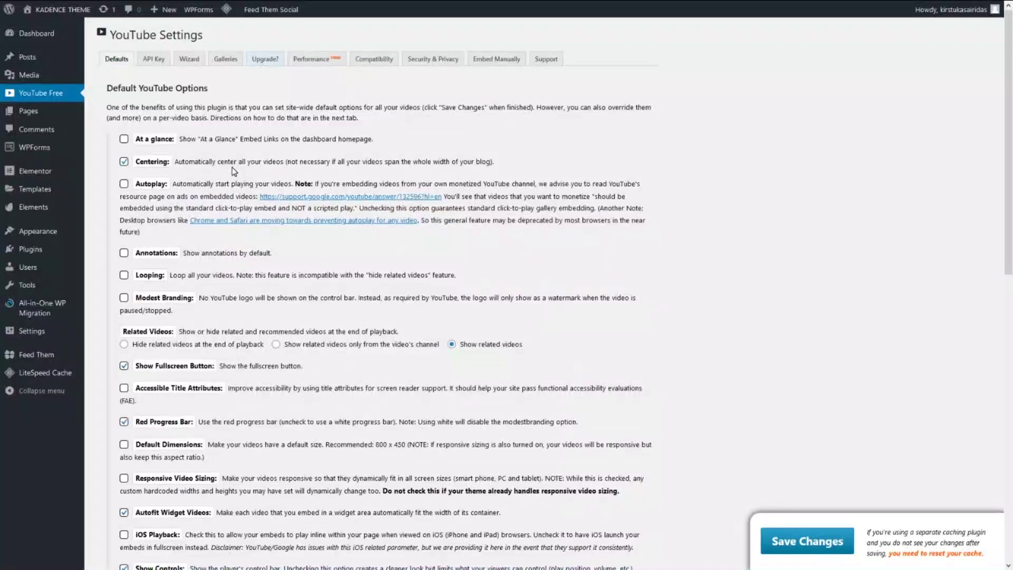
scroll(233, 174, "down", 10)
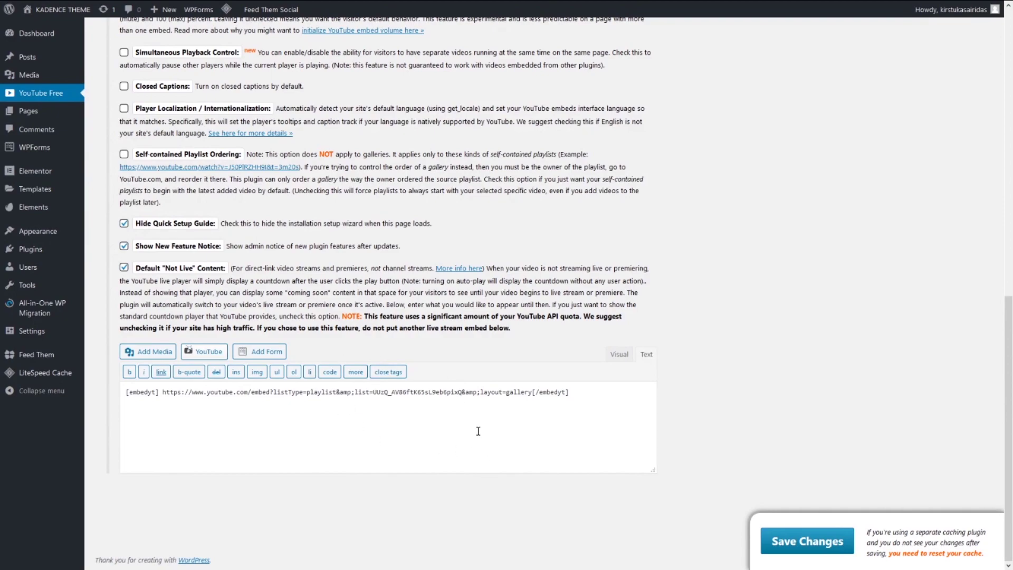
mouse_move(174, 1)
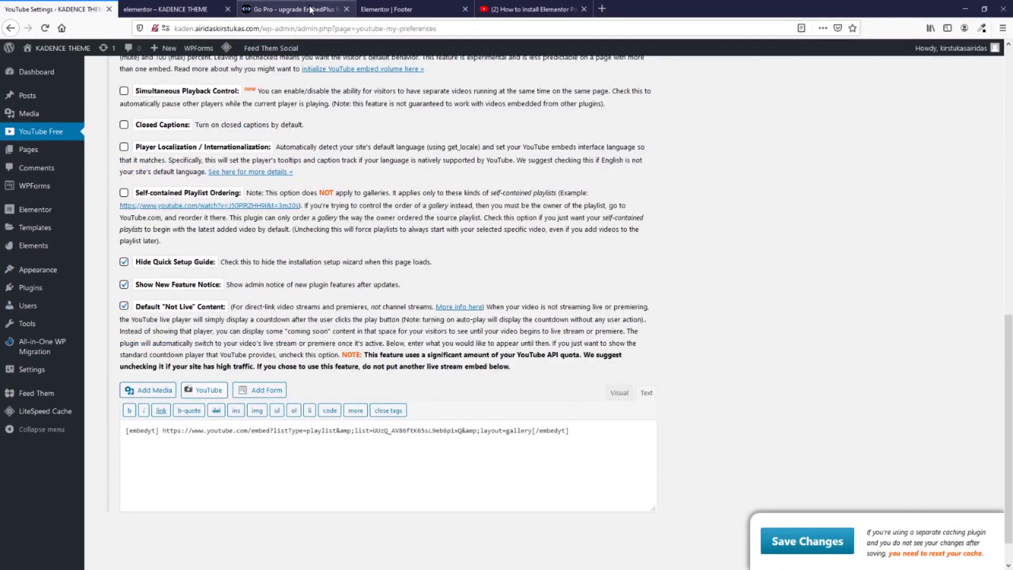
left_click(414, 10)
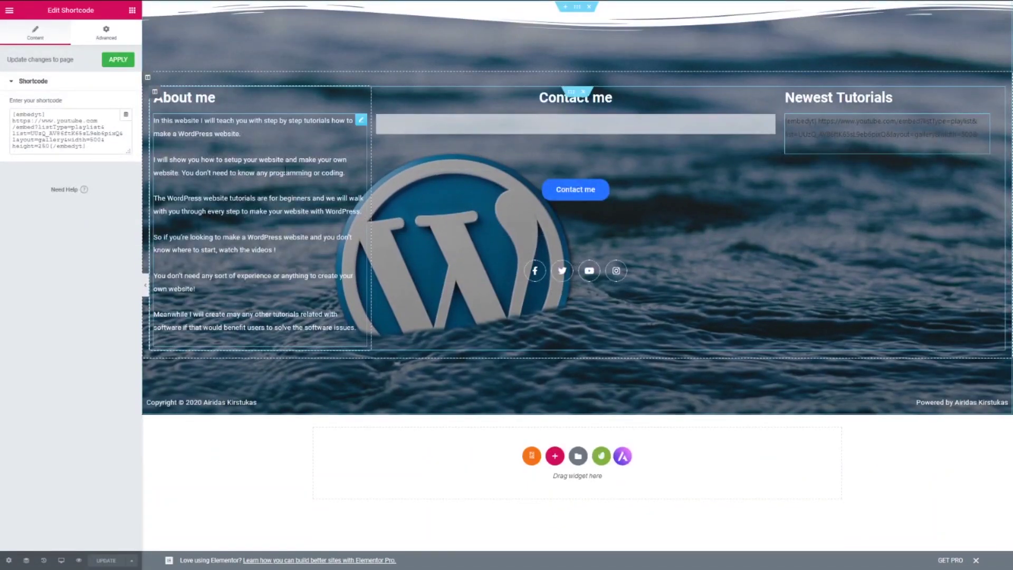
left_click(132, 10)
type("sho")
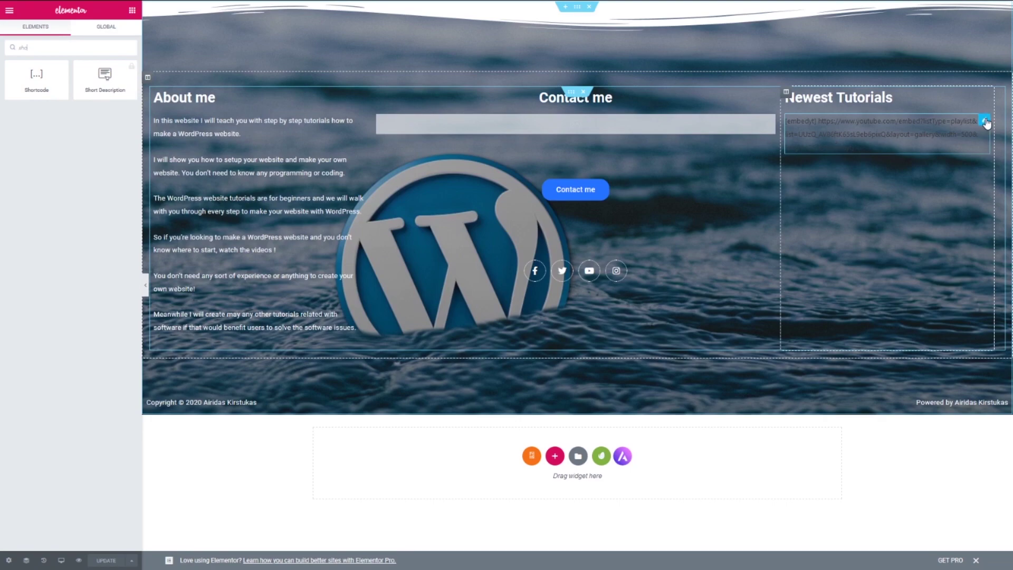
left_click(984, 120)
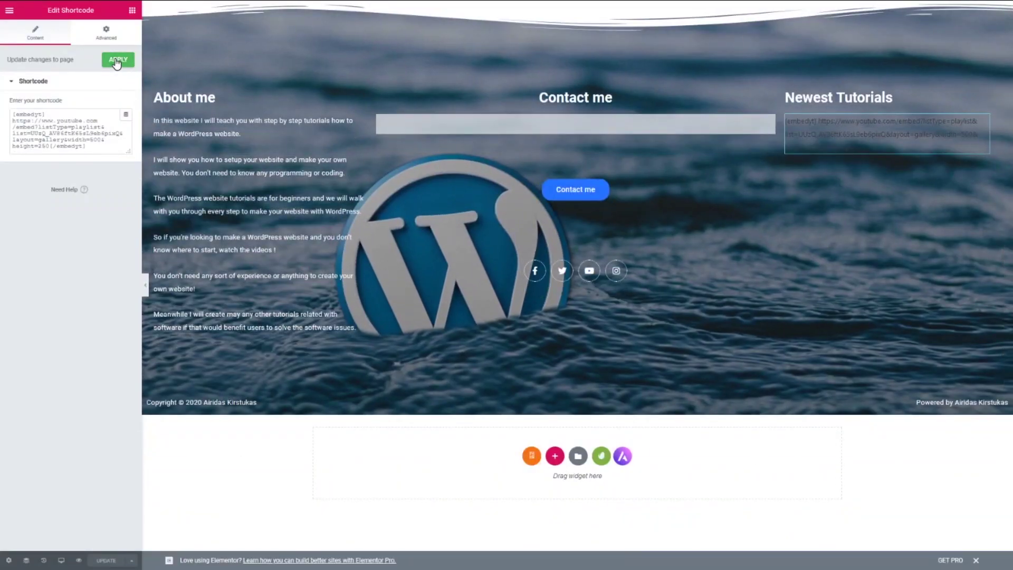
left_click(116, 61)
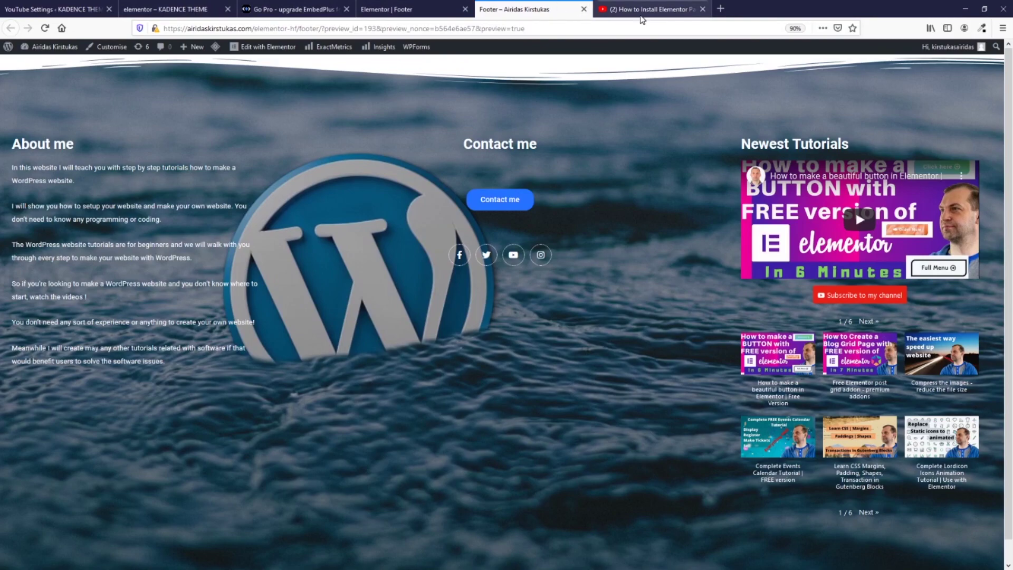
Step: Exit Elementor to the dashboard, open the front page, and launch the site customizer
left_click(645, 10)
left_click(386, 9)
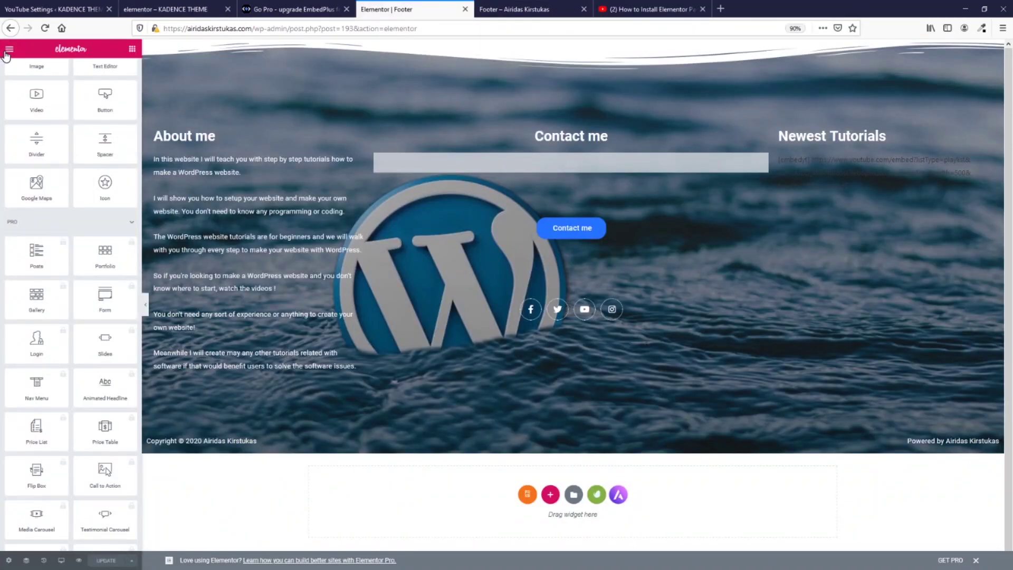
scroll(72, 491, "down", 5)
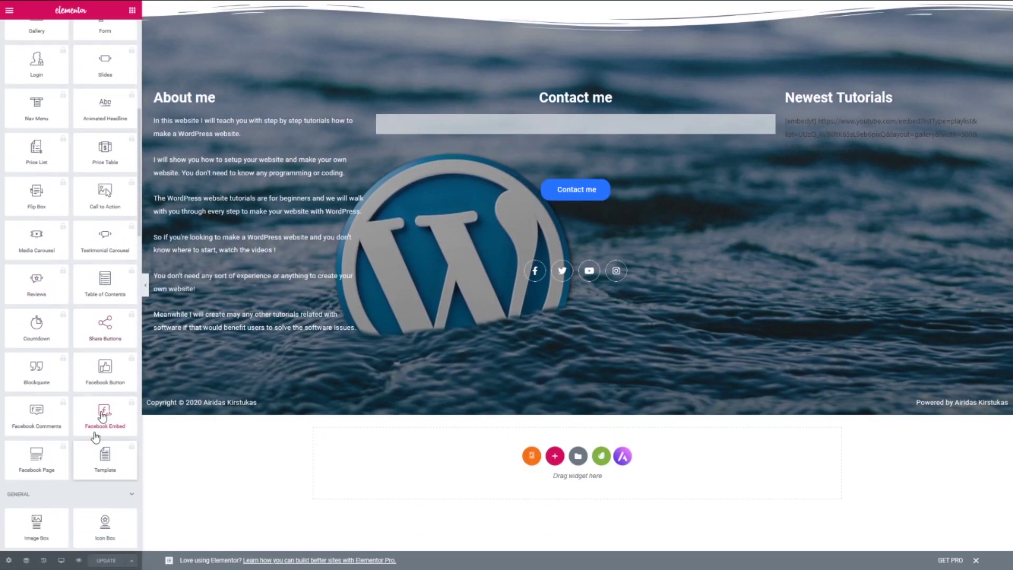
left_click(9, 10)
left_click(48, 315)
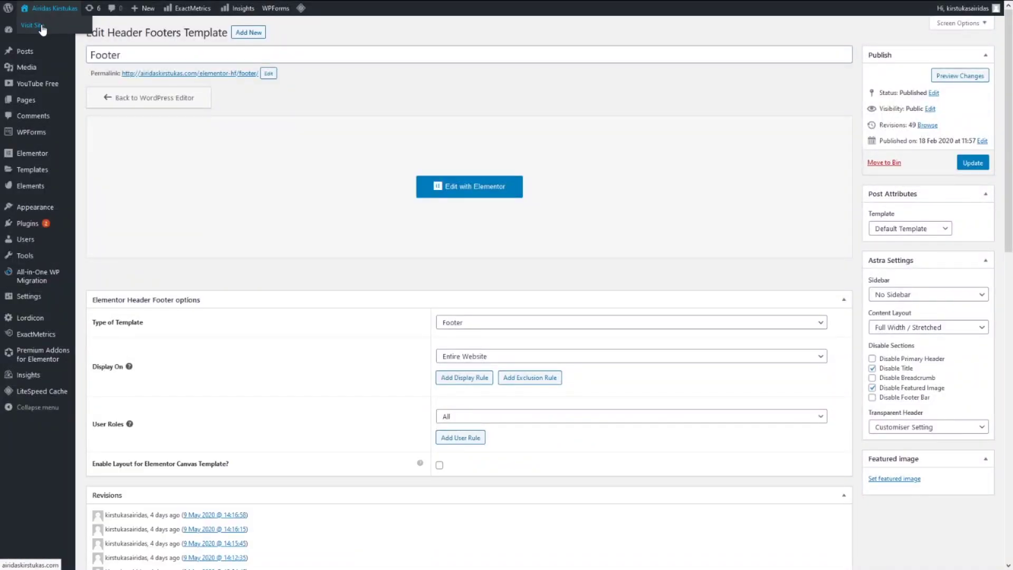
left_click(43, 28)
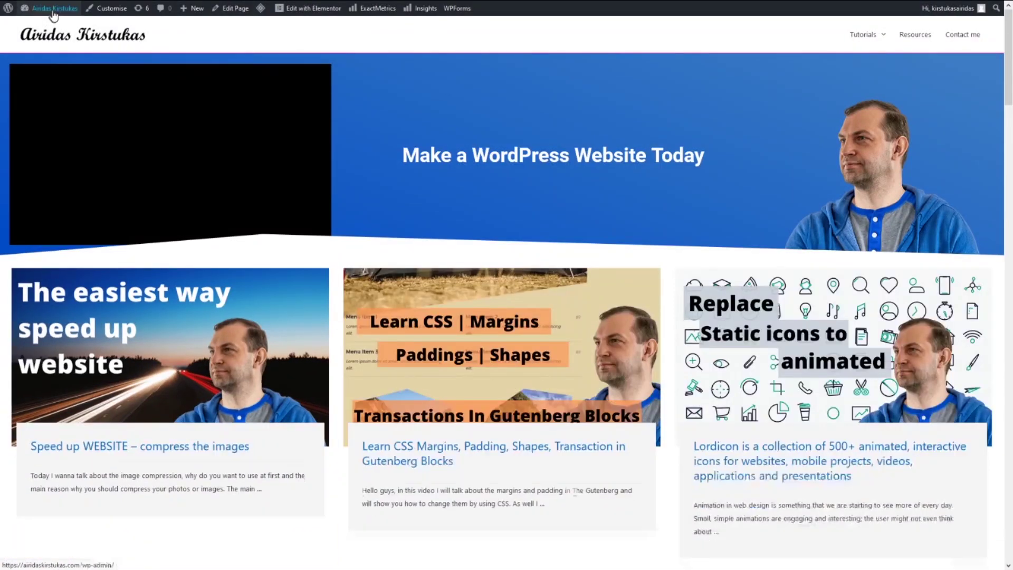
left_click(111, 11)
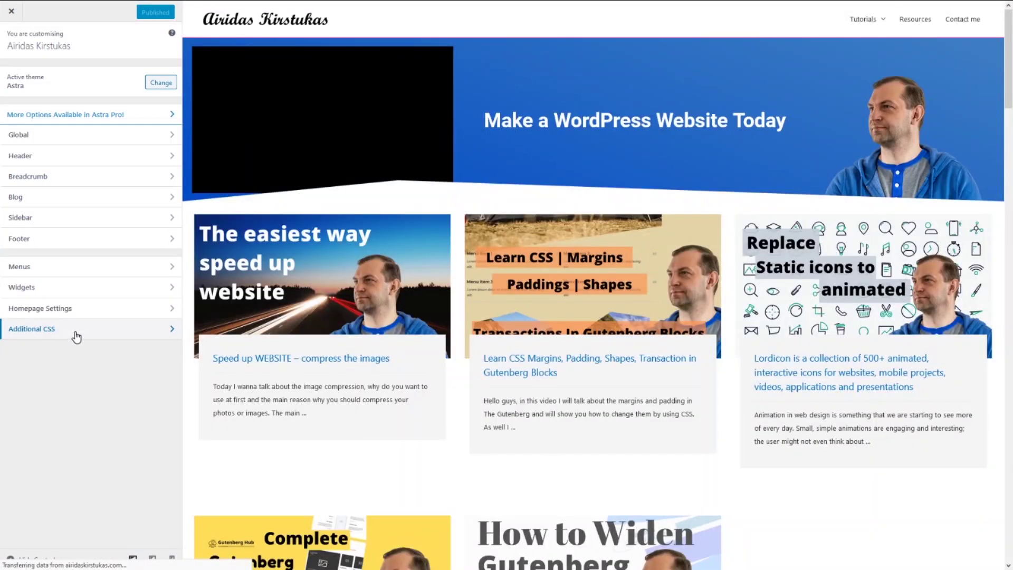
Step: Add Additional CSS coloring .epyt-gallery-title and .epyt-pagination #FFFFFF and check the footer preview
left_click(75, 333)
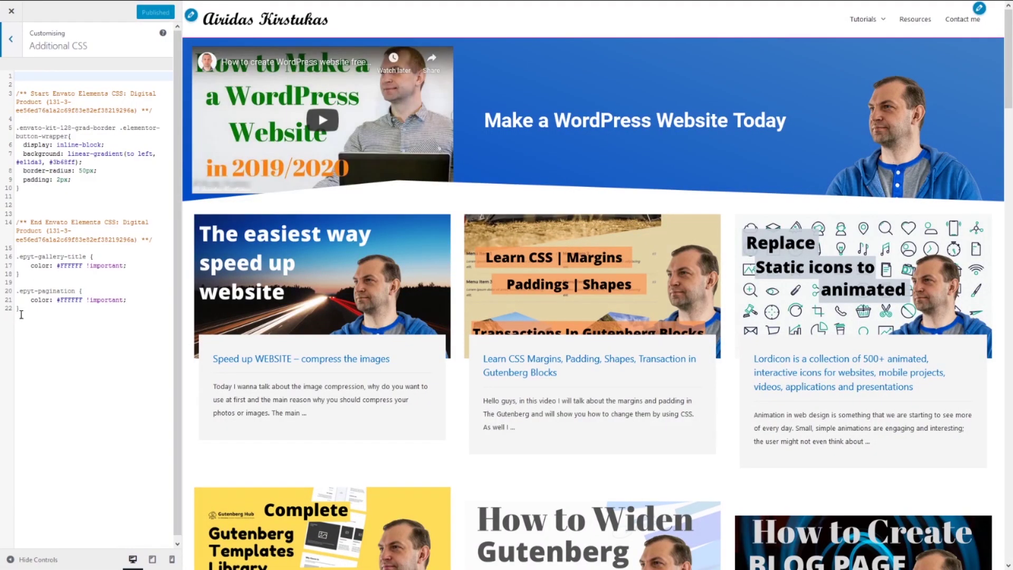
left_click_drag(20, 311, 15, 255)
key("ctrl+c")
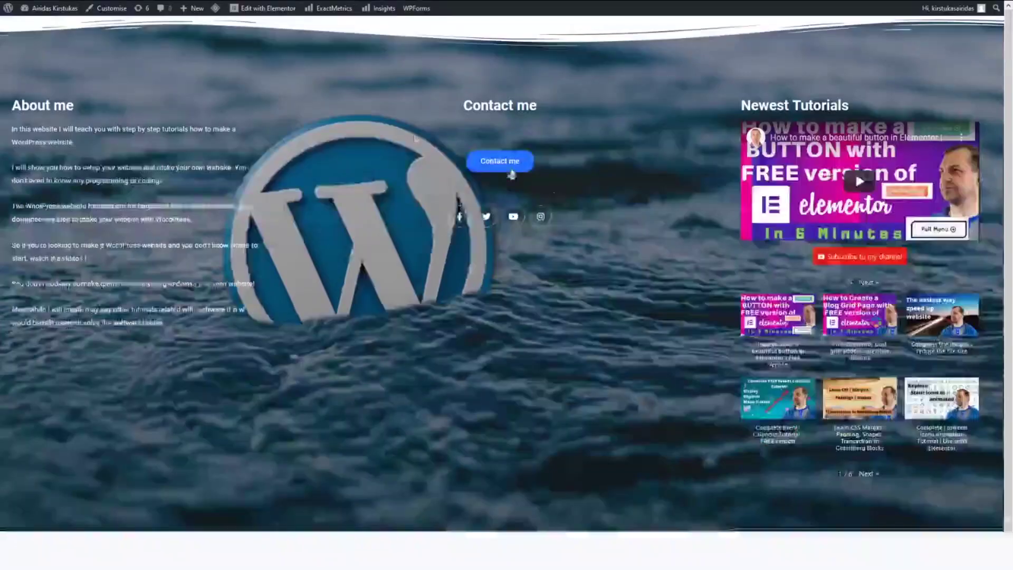
left_click(974, 307)
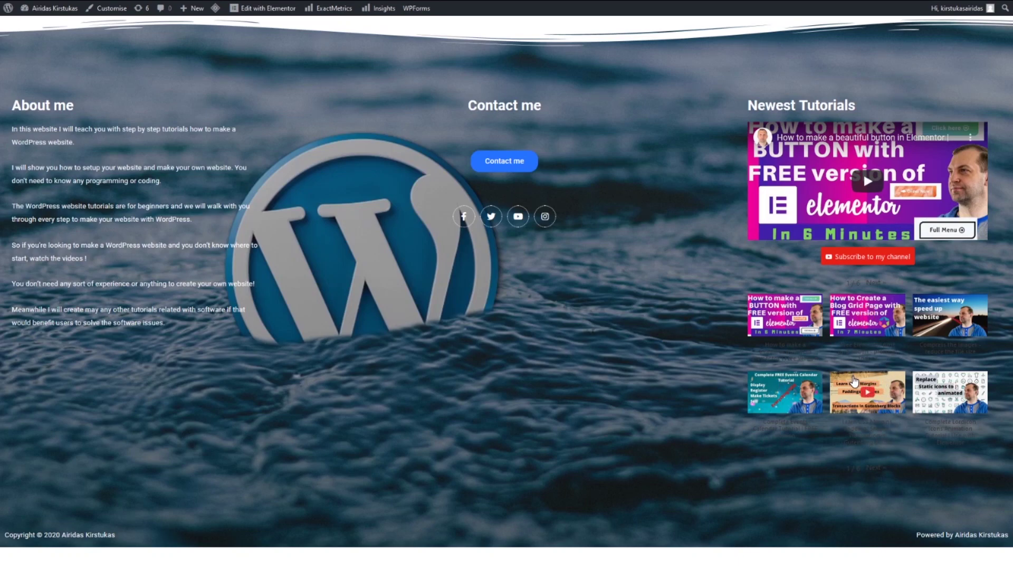
mouse_move(1, 4)
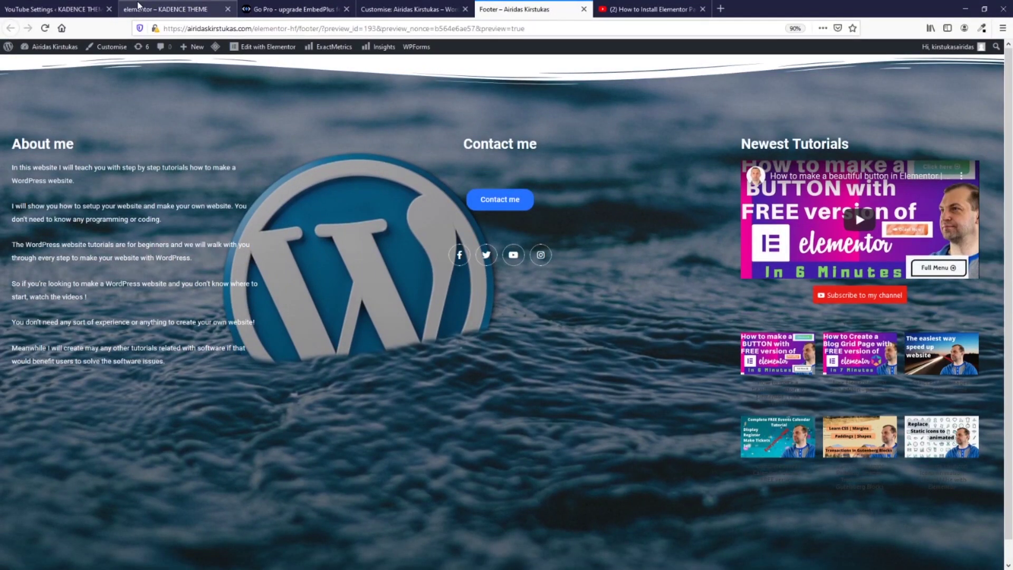
left_click(55, 5)
left_click(408, 9)
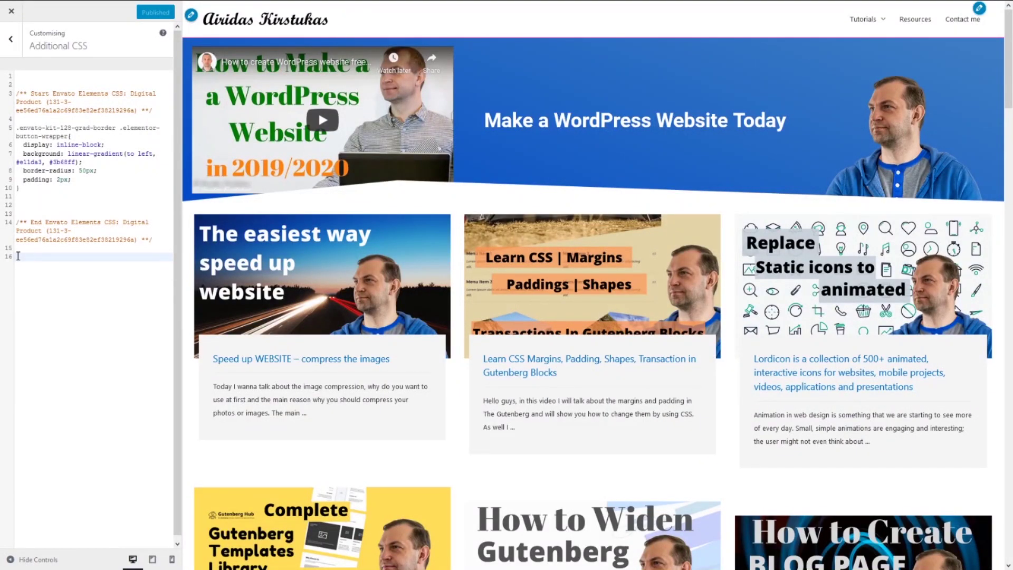
key("ctrl+v")
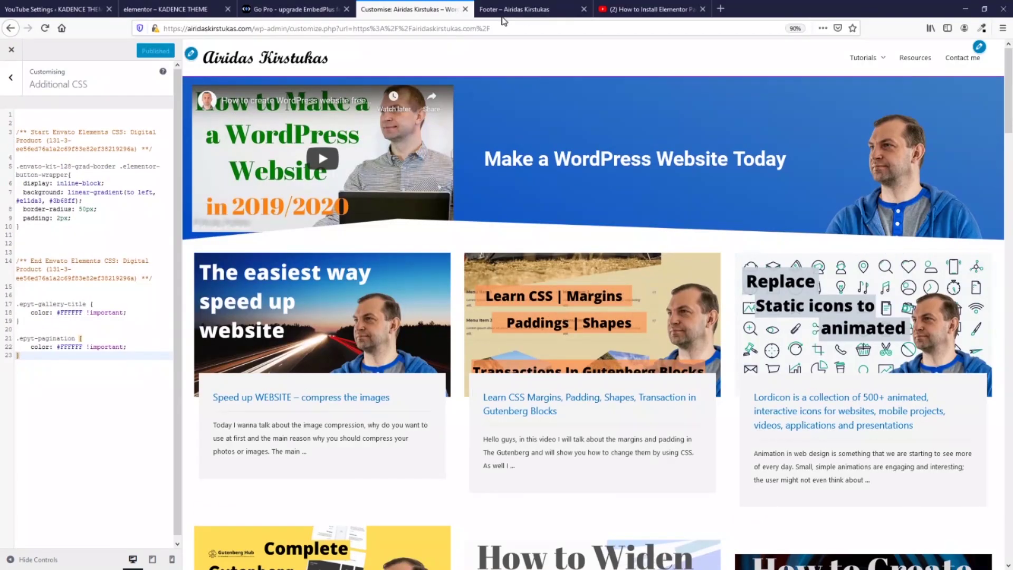
left_click(631, 5)
left_click(522, 9)
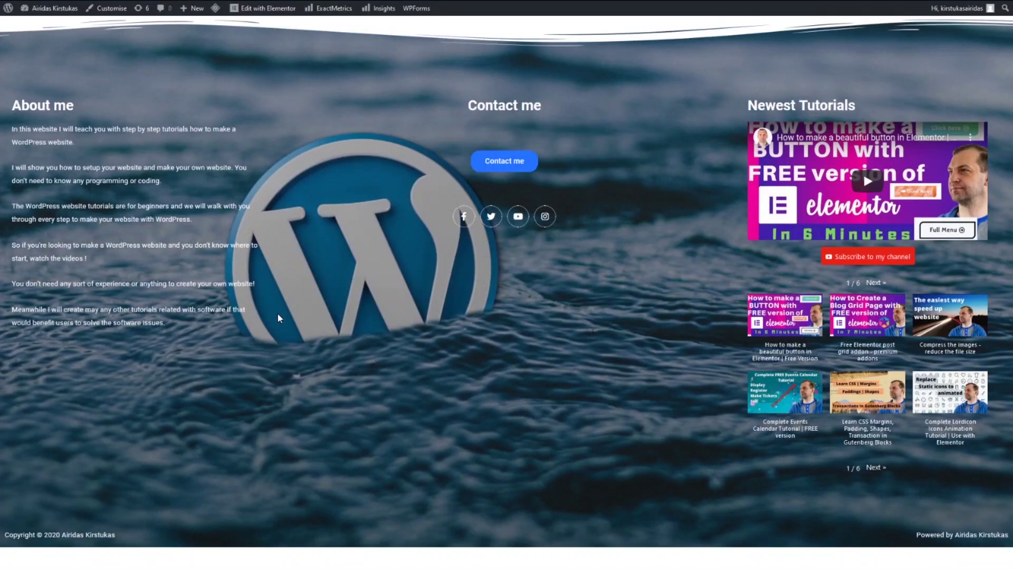